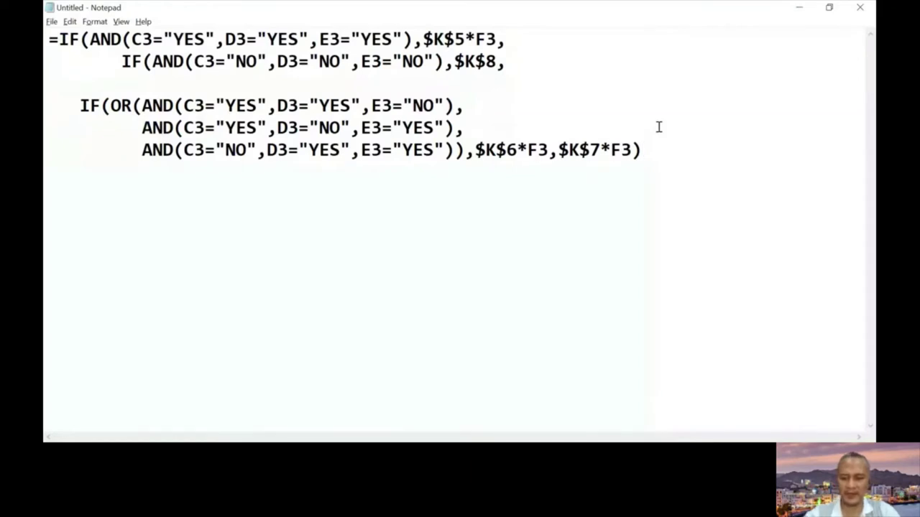
Append two closing parentheses to the Notepad formula so it ends with three after $K$7*F3.
type("))")
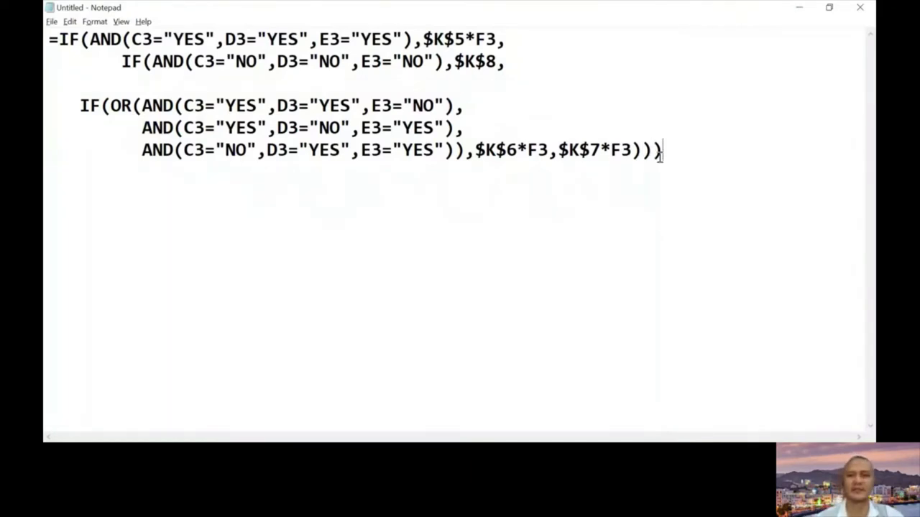
left_click_drag(643, 150, 660, 149)
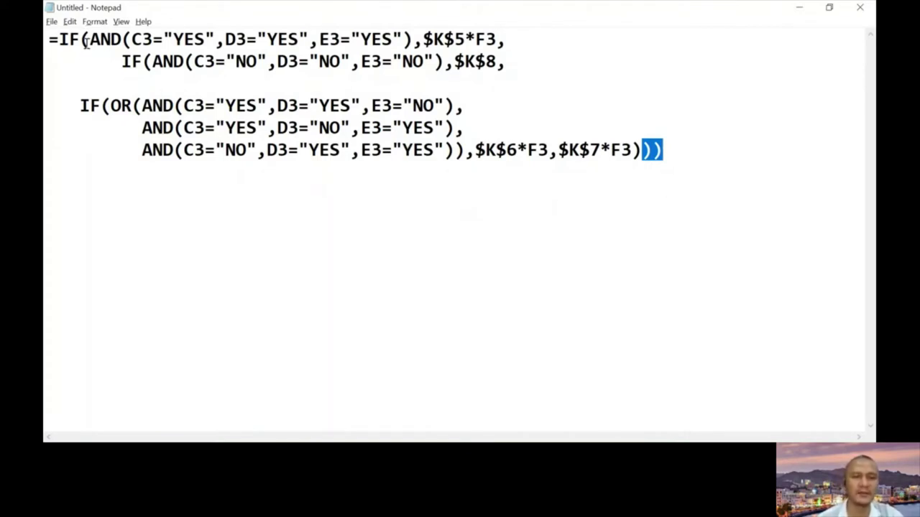
left_click(663, 141)
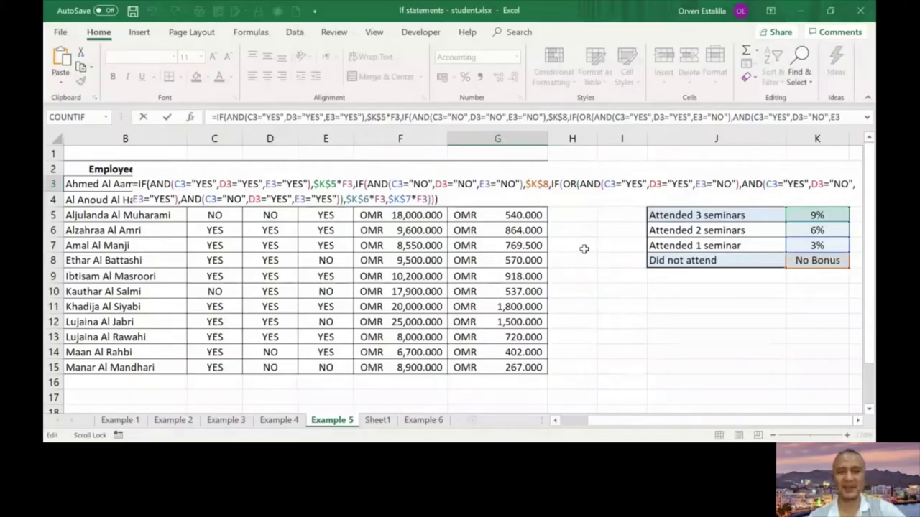
Confirm the pasted nested IF formula in G3 so it shows a bonus of 576.000.
key("Escape")
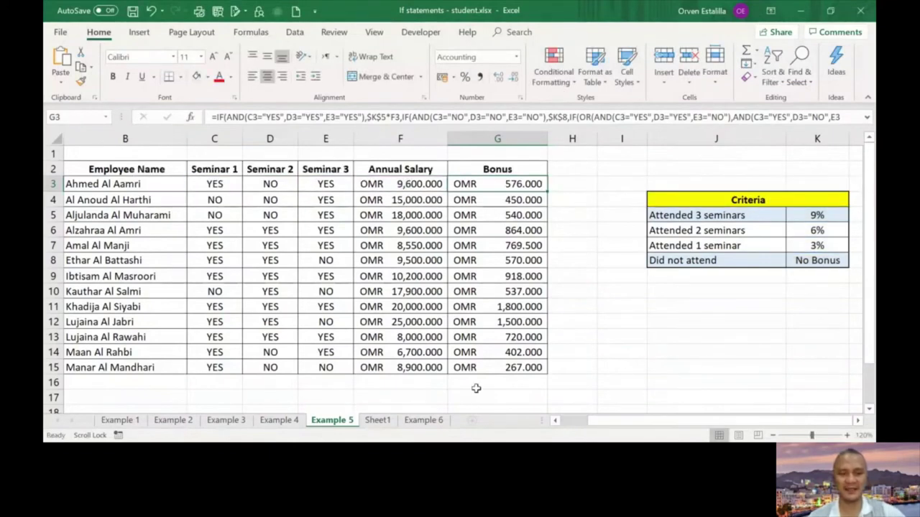
Copy the Example 5 sheet to the end of the workbook as Example 5 (2).
right_click(340, 425)
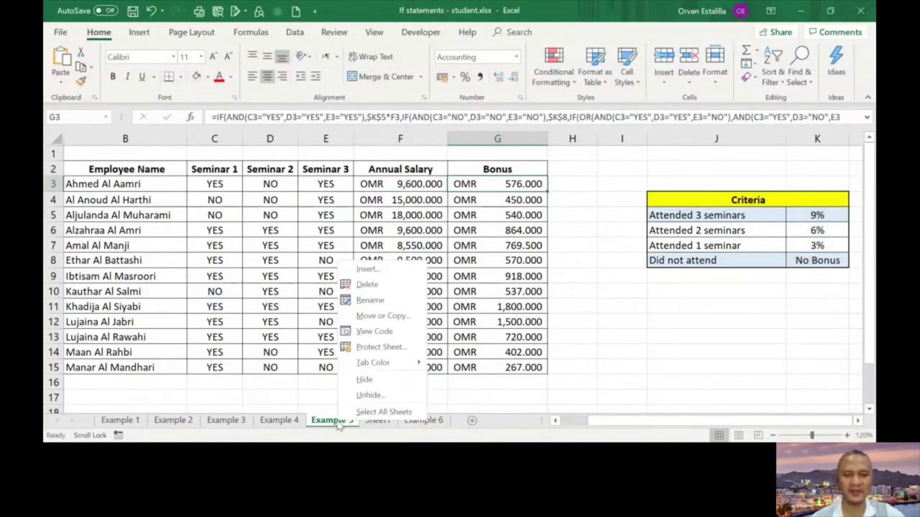
left_click(378, 318)
left_click(285, 370)
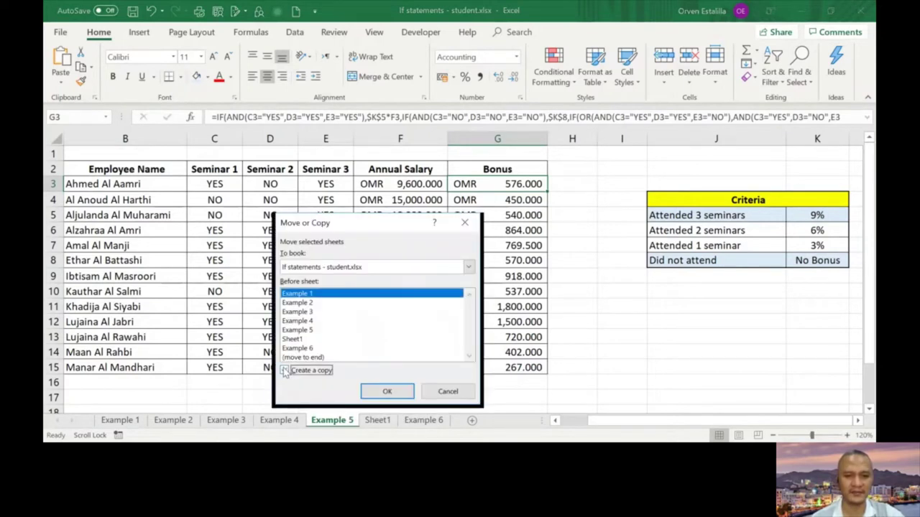
left_click(301, 357)
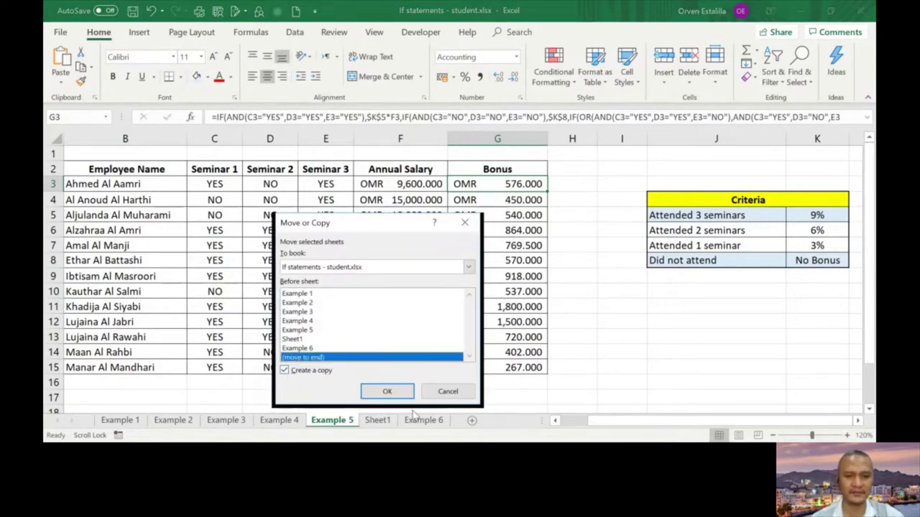
left_click(386, 391)
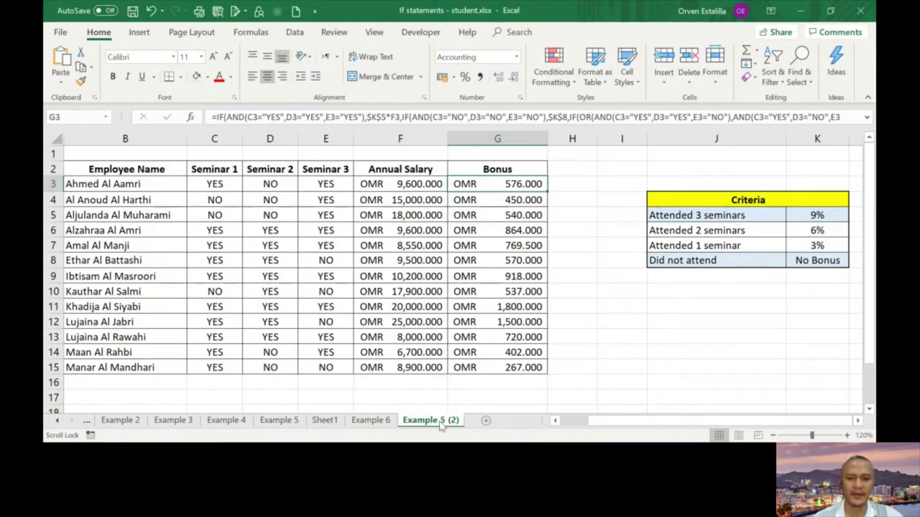
double_click(441, 423)
Keep the name Example 5 (2) and clear the bonus values from G3:G15.
key("Return")
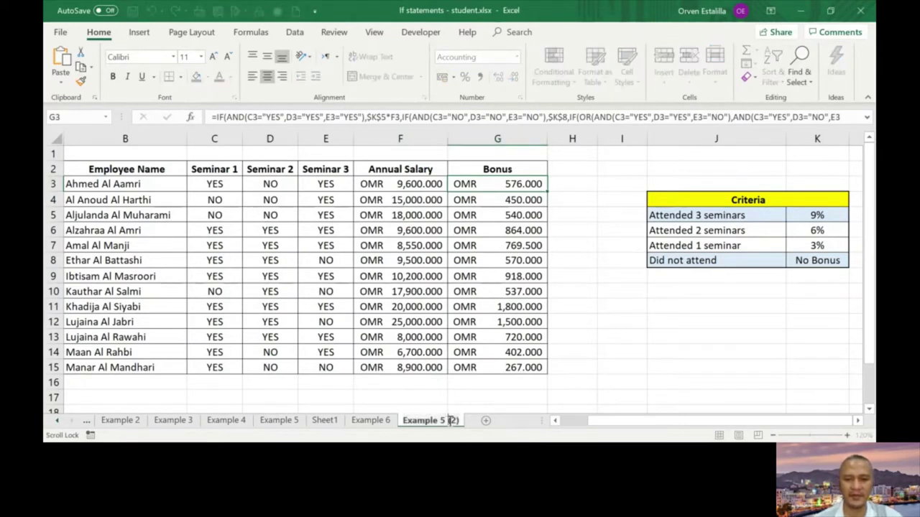
left_click_drag(503, 184, 502, 368)
key("Delete")
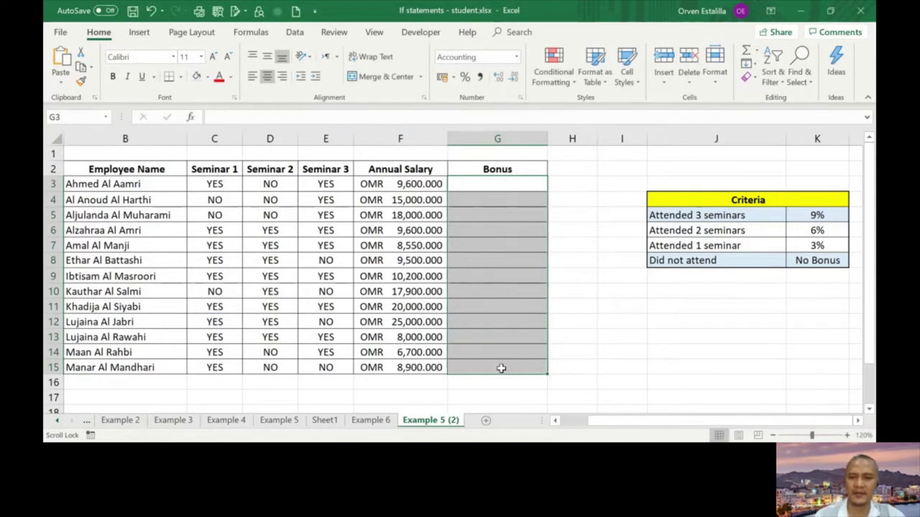
left_click(505, 186)
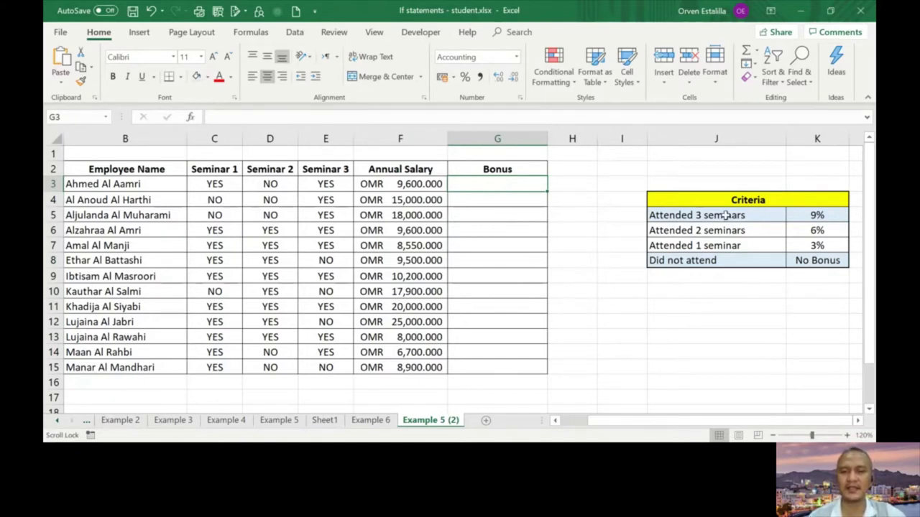
Review the criteria rates in J5:K8 and the seminar answers in C3:E3.
left_click_drag(726, 216, 817, 261)
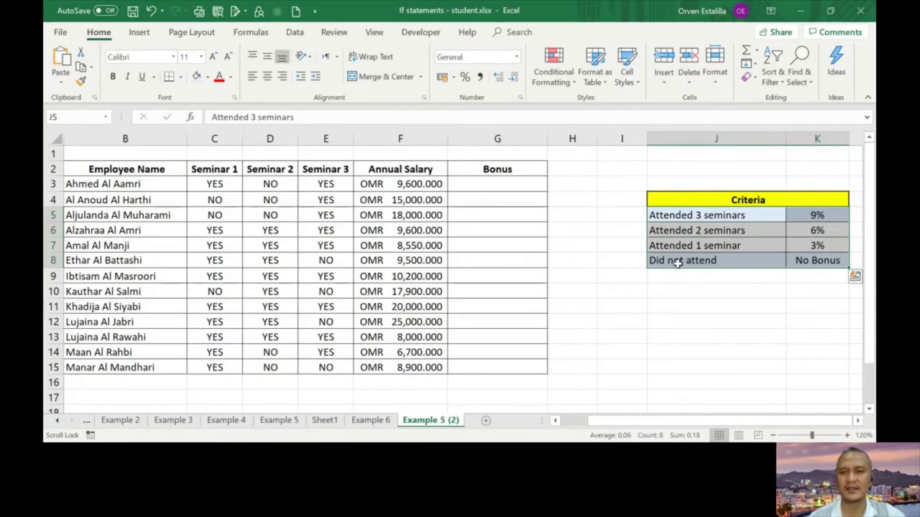
left_click(703, 230)
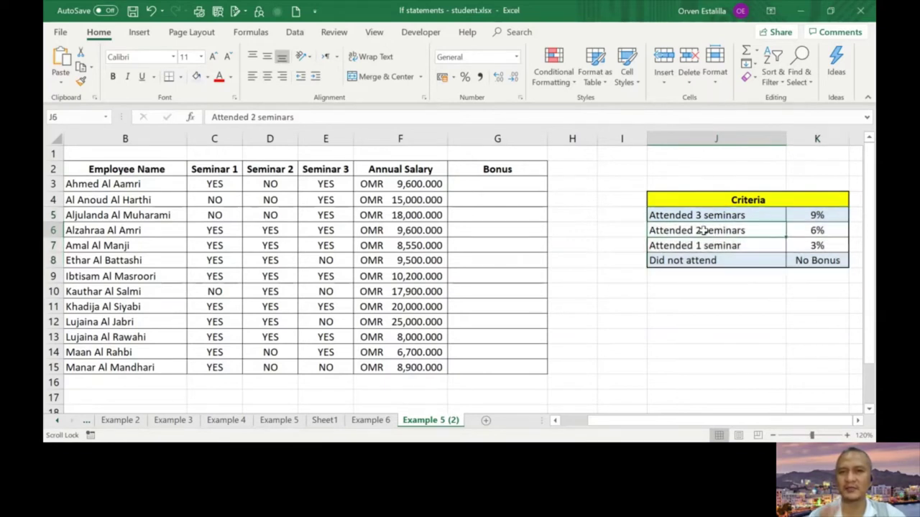
left_click(211, 181)
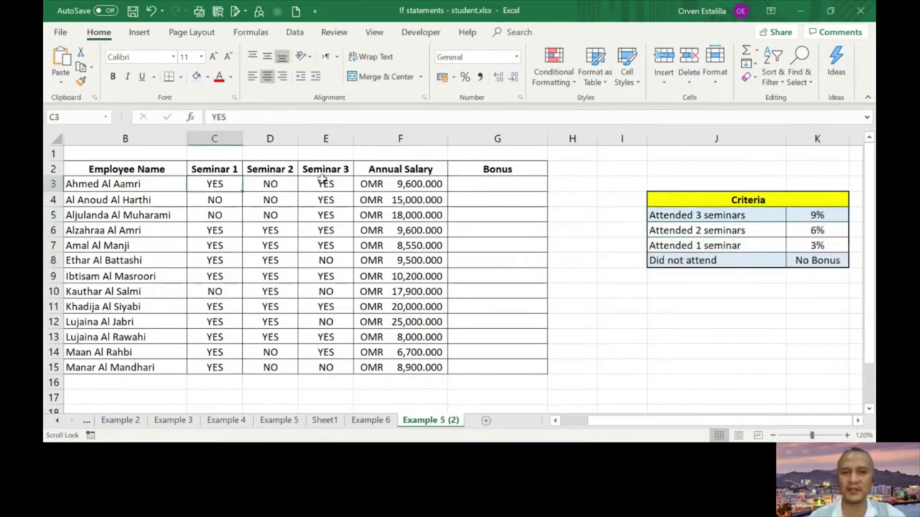
left_click(325, 181)
left_click_drag(232, 185, 316, 184)
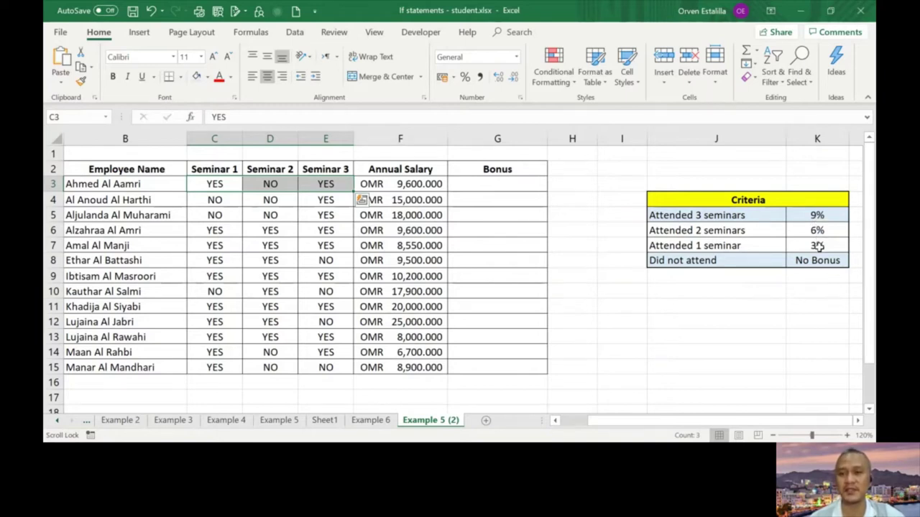
left_click(484, 186)
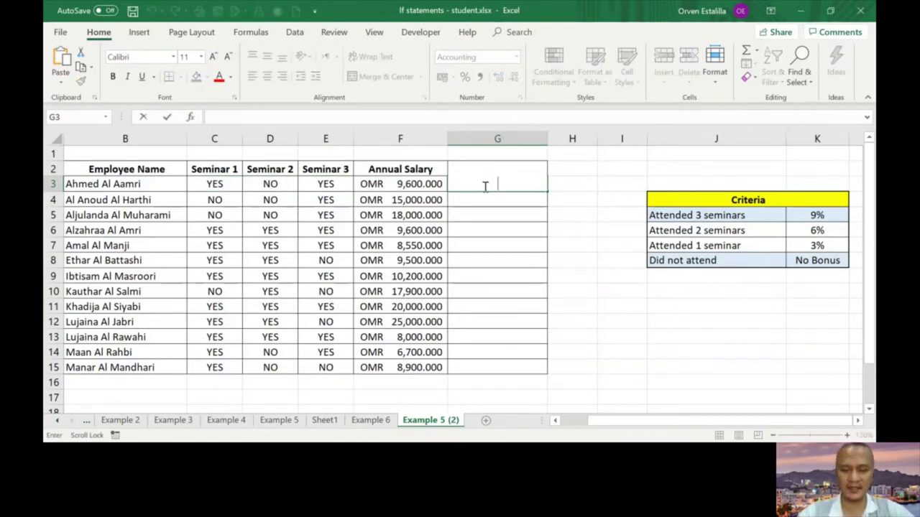
Type =IF(COUNTIF(C3:E3,"YES")=3,$K$5*F3, into G3.
type("=")
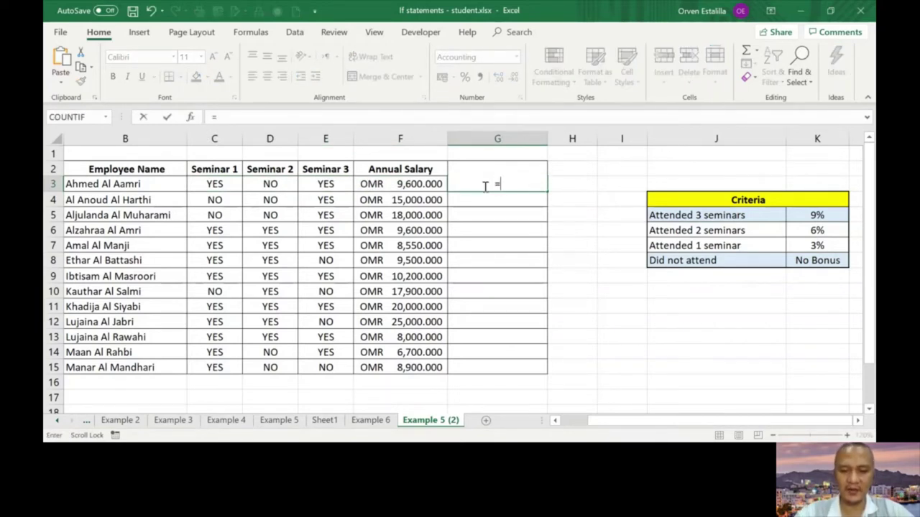
type("IF(")
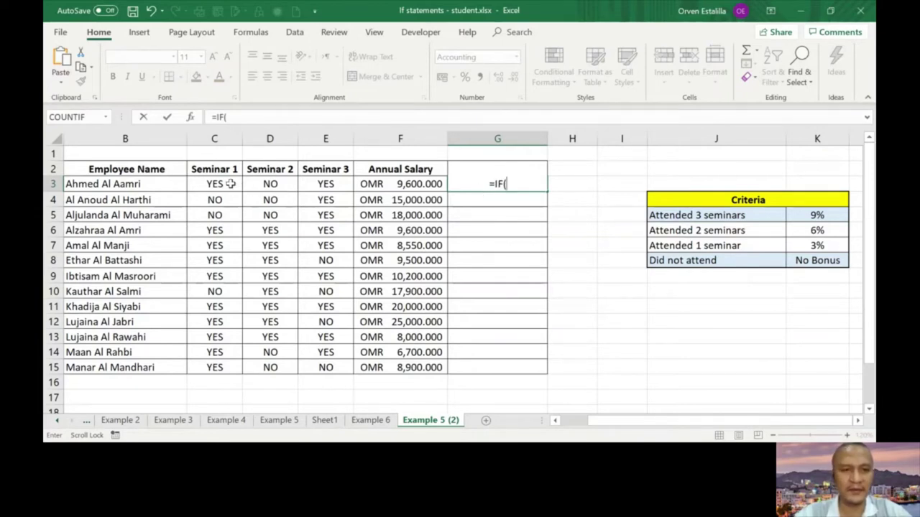
type("COUNTIF")
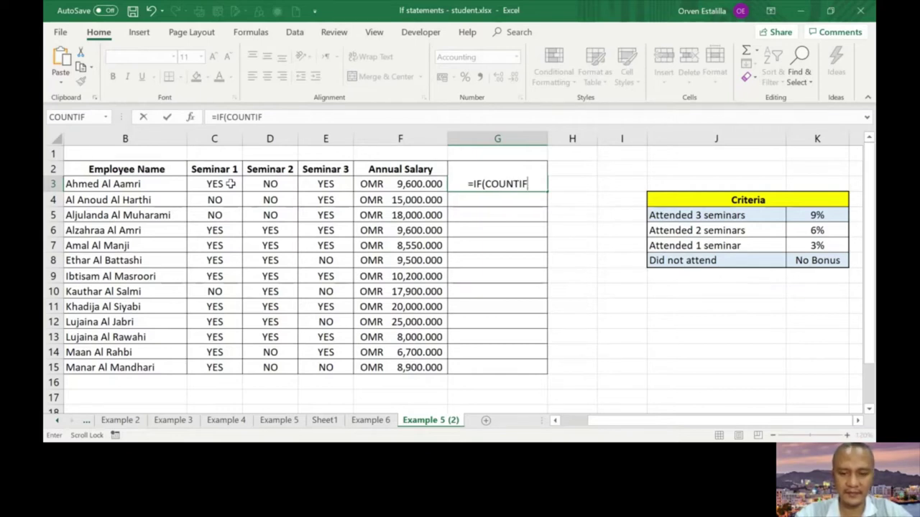
type("(")
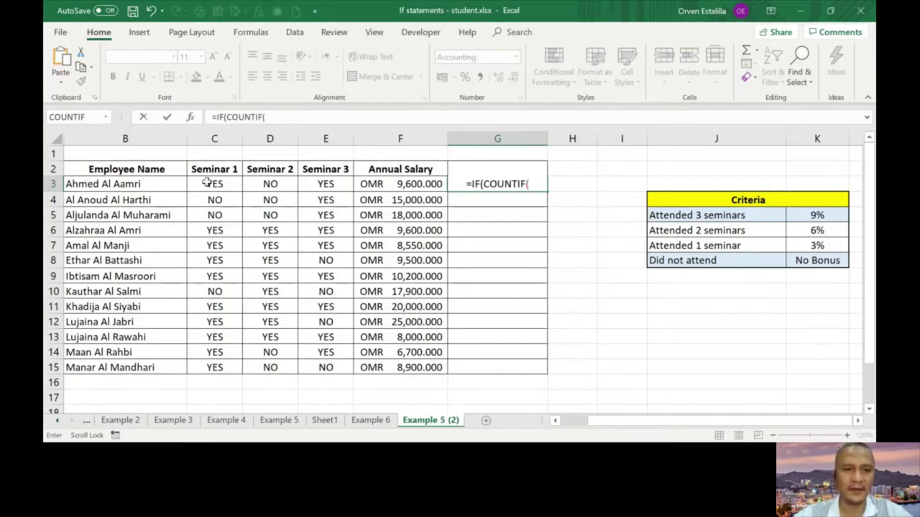
left_click_drag(206, 183, 327, 184)
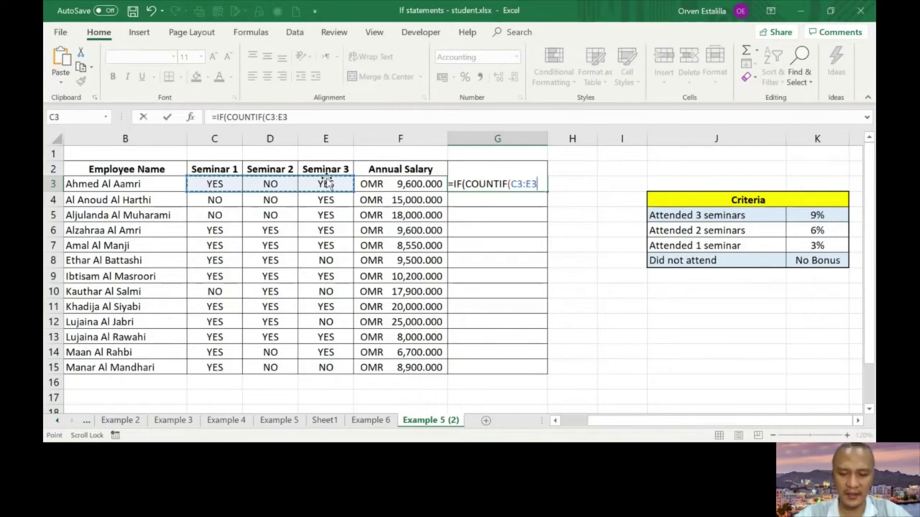
type(",\"yes")
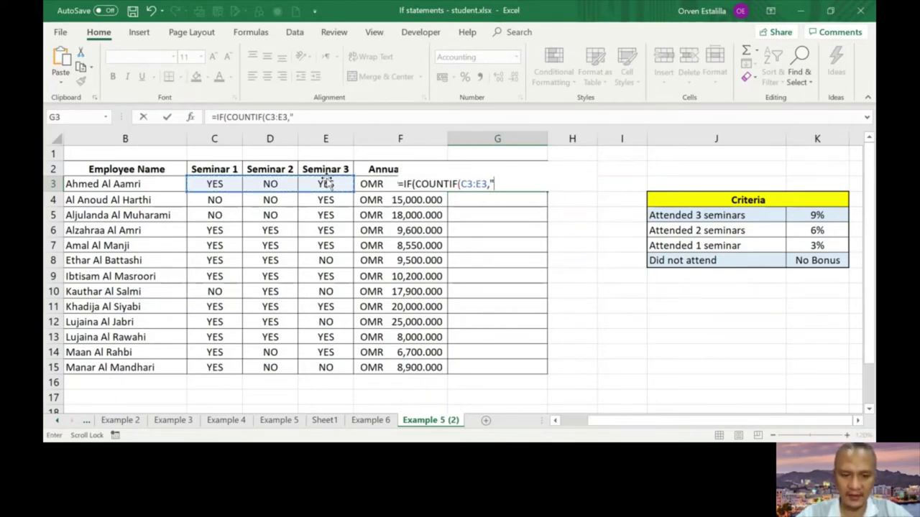
type("YES")
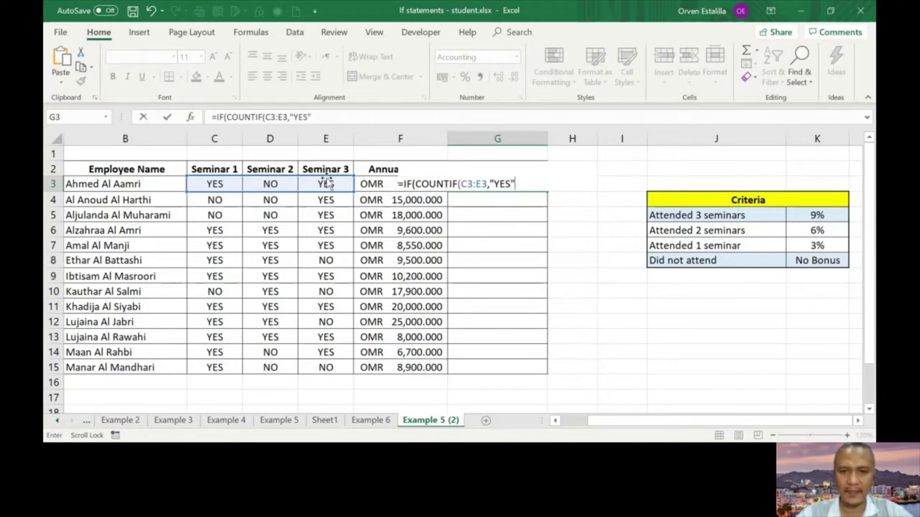
type("\")")
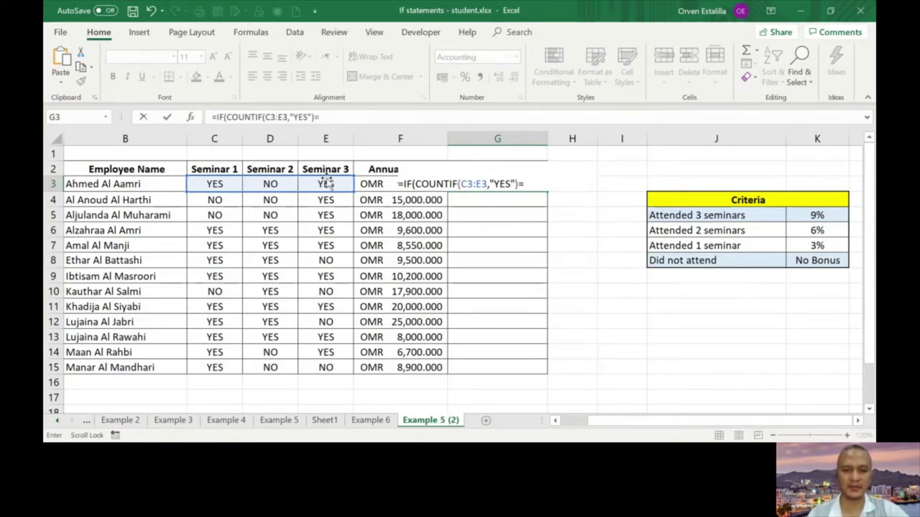
type("=3,")
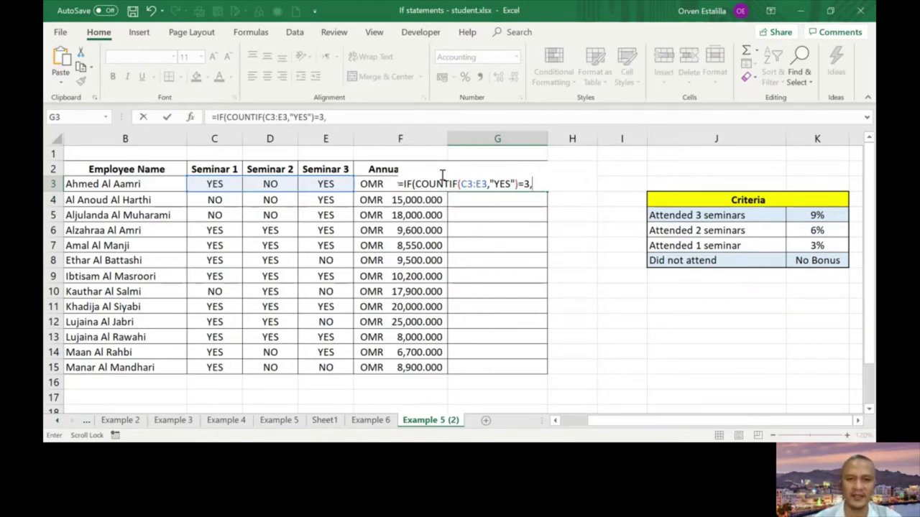
left_click(819, 215)
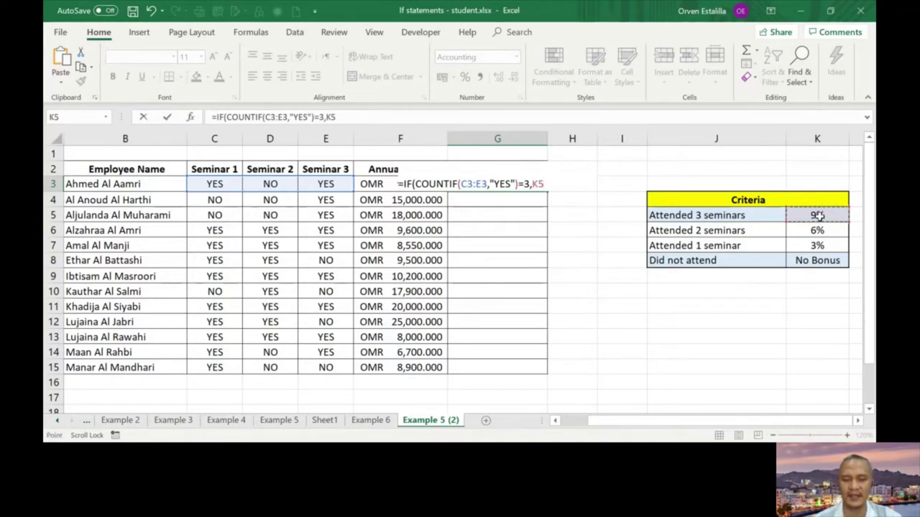
key("F4")
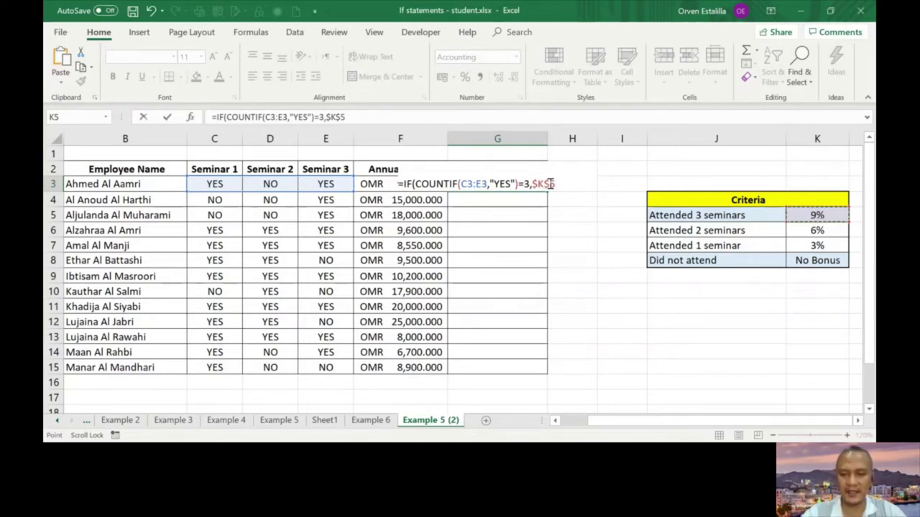
type("*")
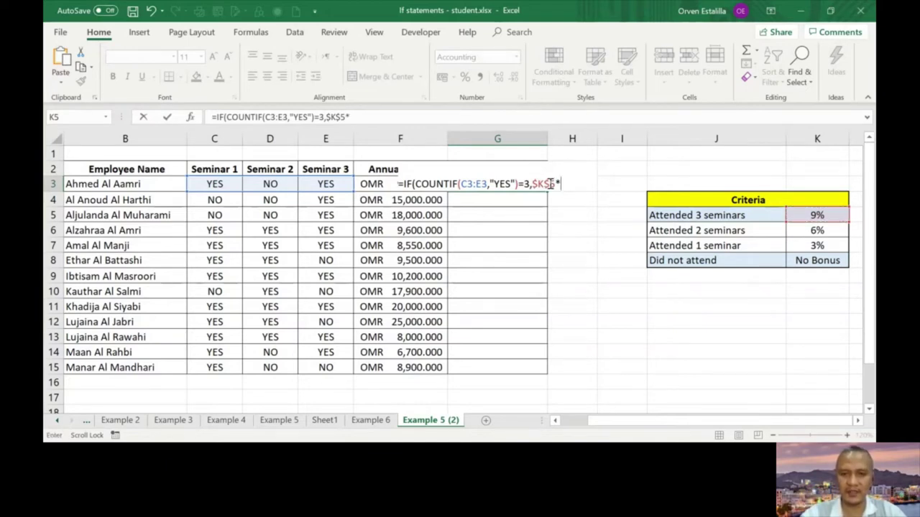
left_click(372, 185)
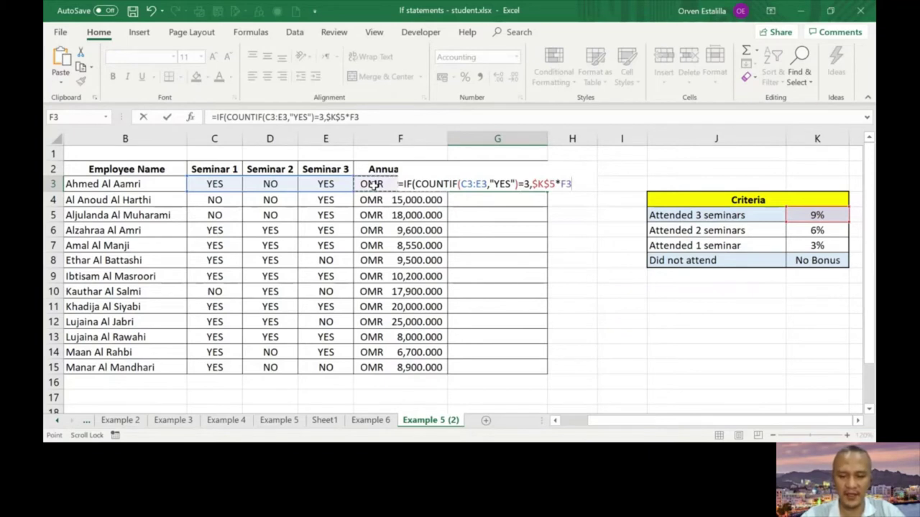
type(",")
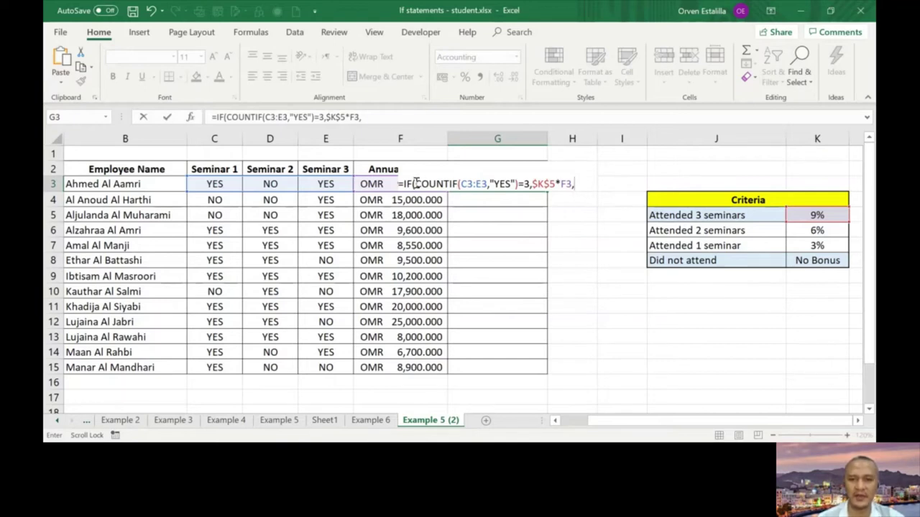
Copy the COUNTIF(C3:E3,"YES")= test and paste it after the first result.
left_click_drag(415, 184, 529, 184)
key("ctrl+c")
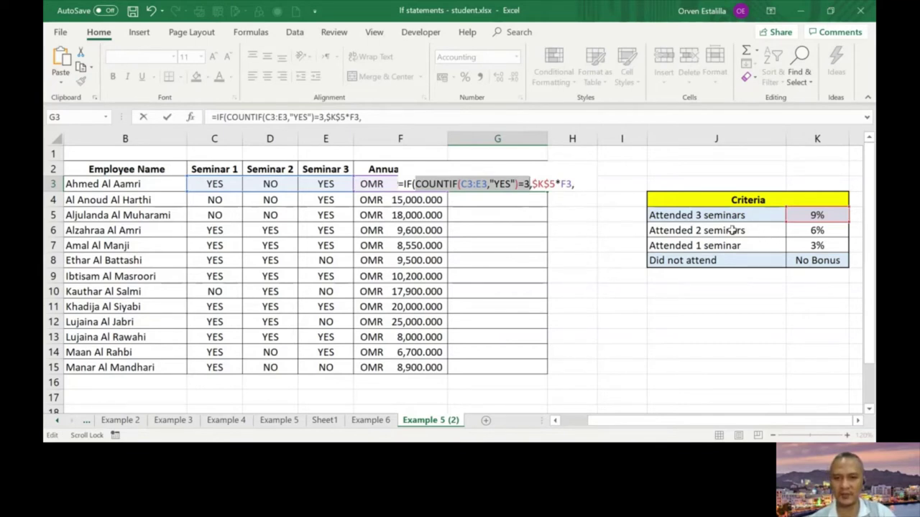
left_click(584, 177)
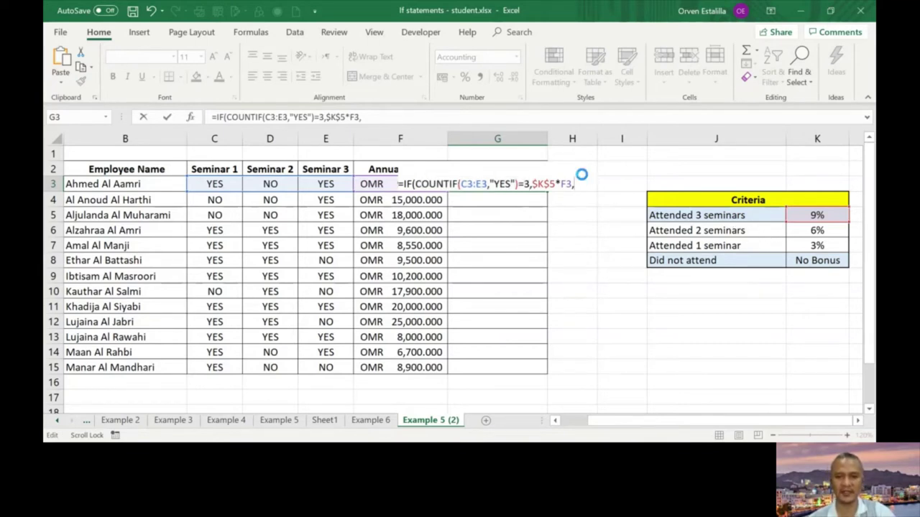
key("ctrl+v")
Change the pasted test to =2 and return $K$6*F3 for two YES answers.
key("BackSpace")
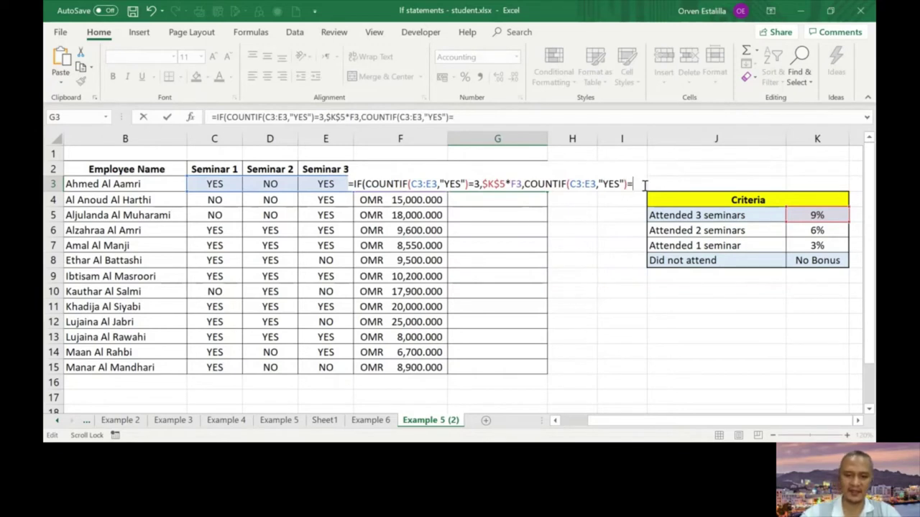
type("2,")
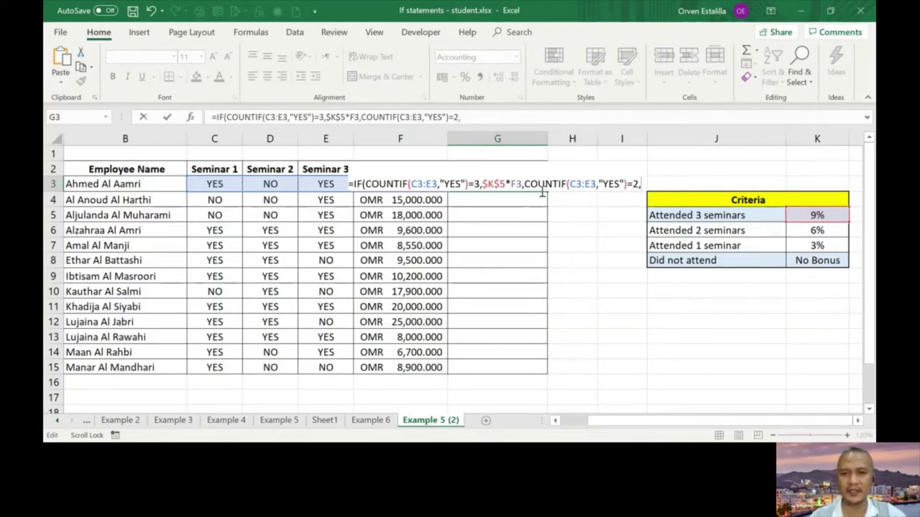
left_click(818, 230)
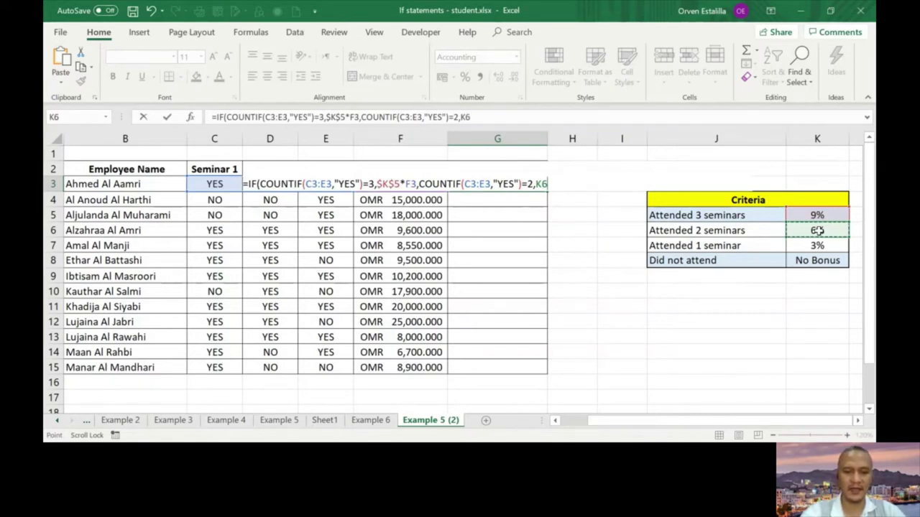
key("F4")
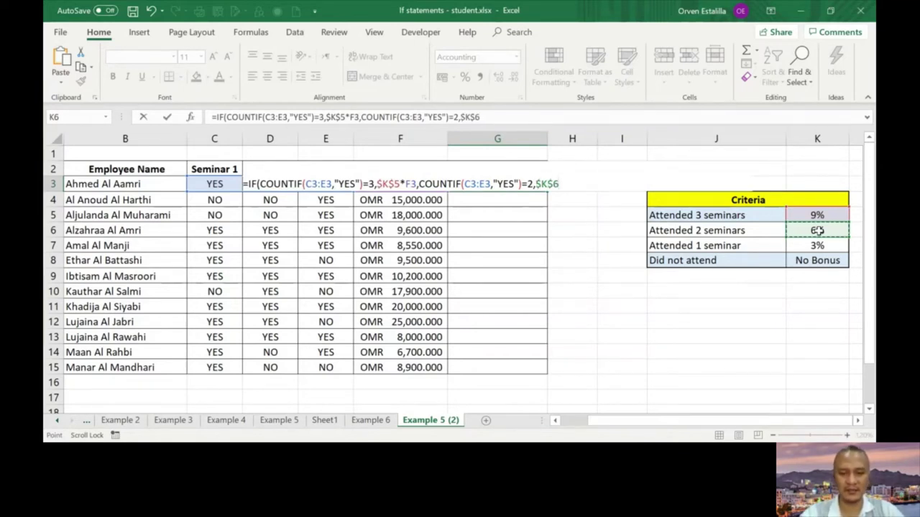
type("*F3")
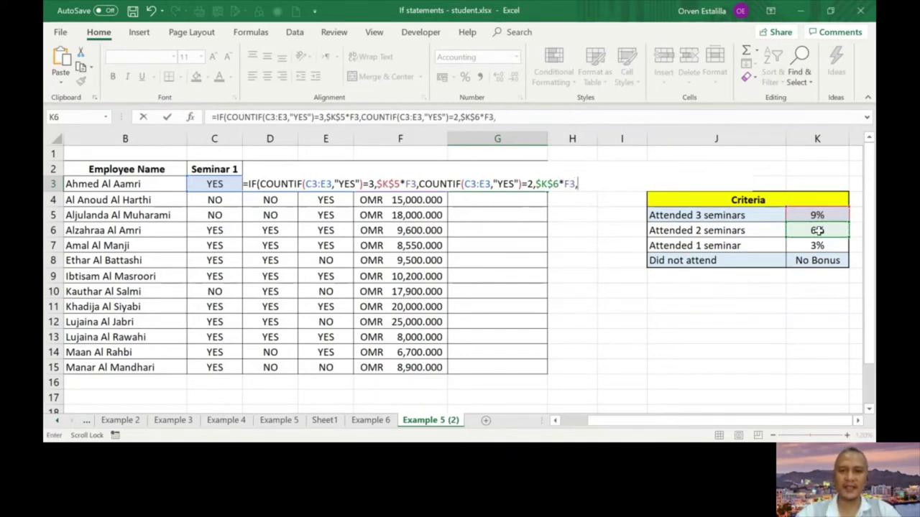
type(",")
Add a COUNTIF(C3:E3,"YES")=1 test returning $K$7*F3 for one YES answer.
key("ctrl+v")
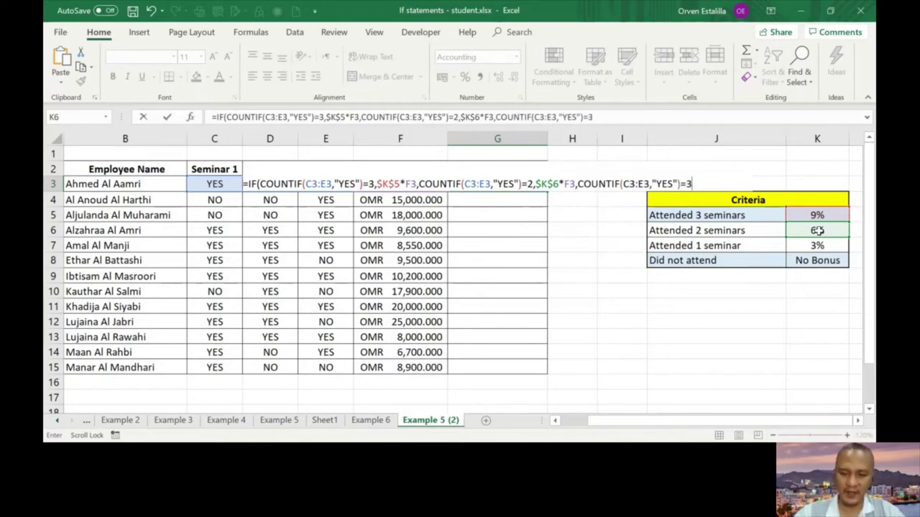
key("BackSpace")
type("1")
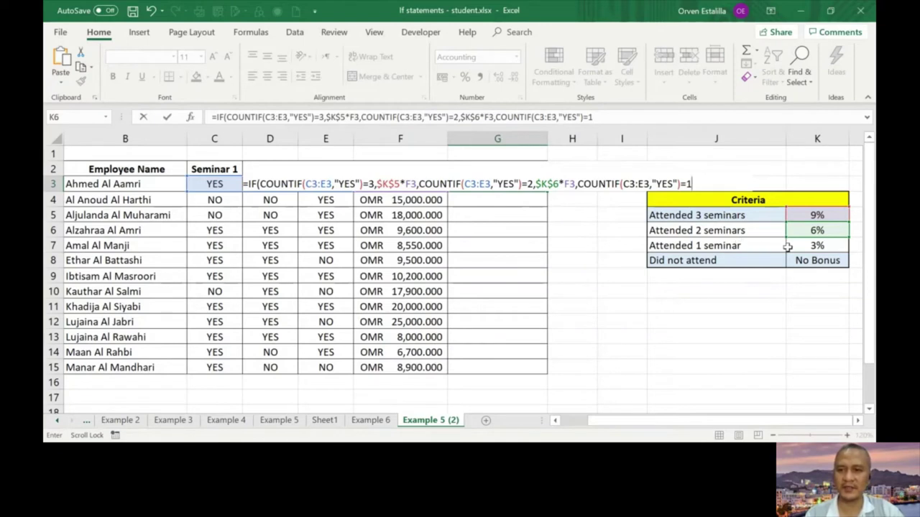
type(",")
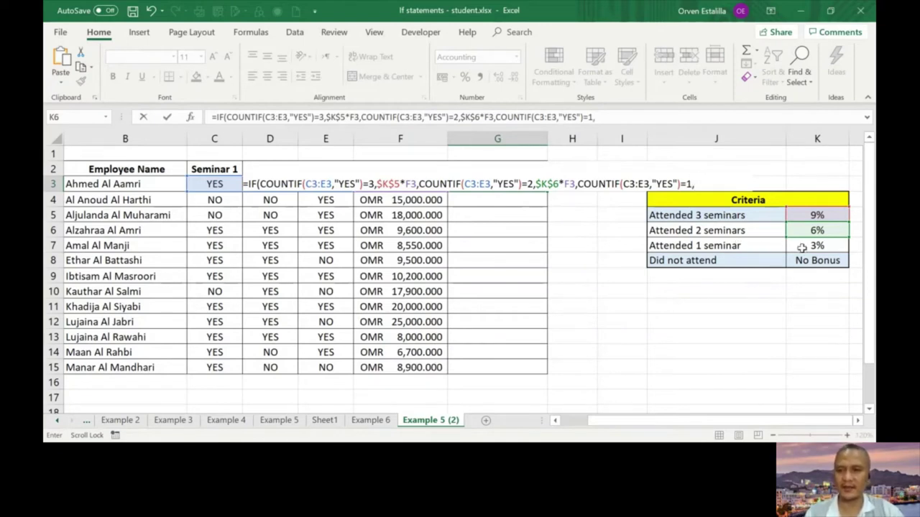
left_click(803, 246)
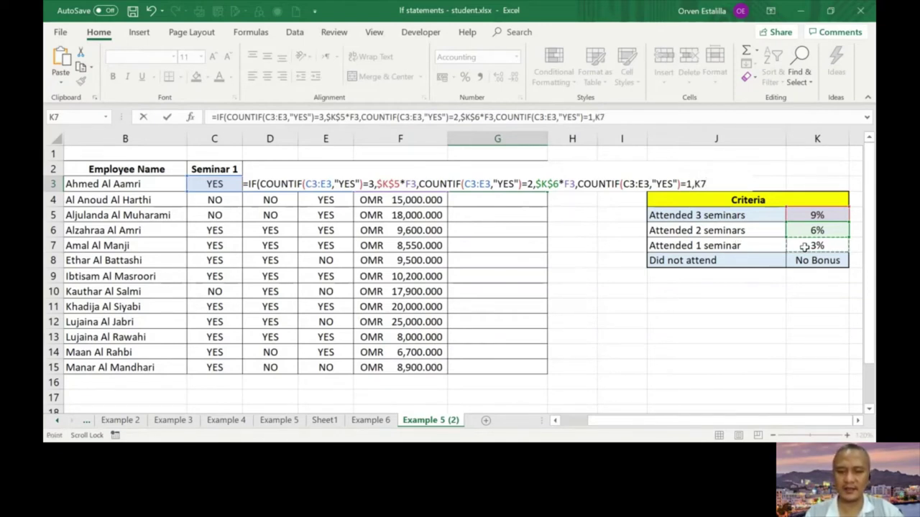
key("F4")
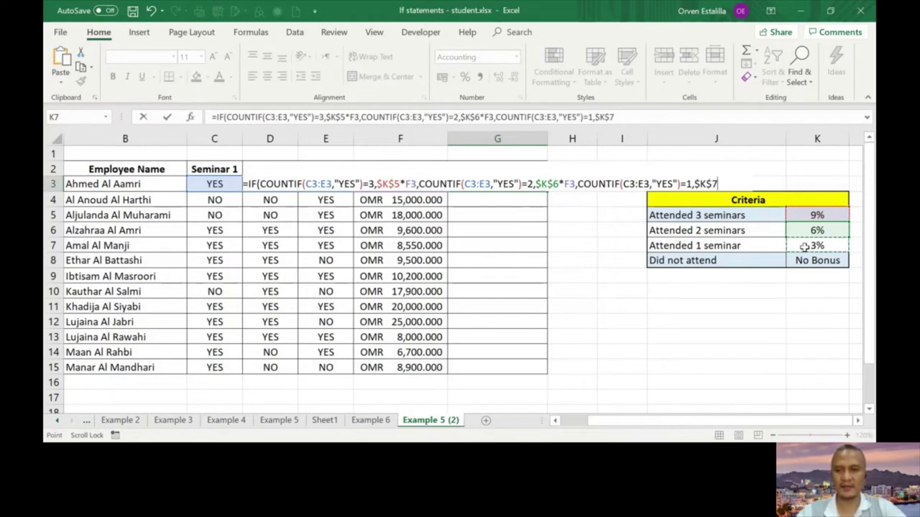
type("*")
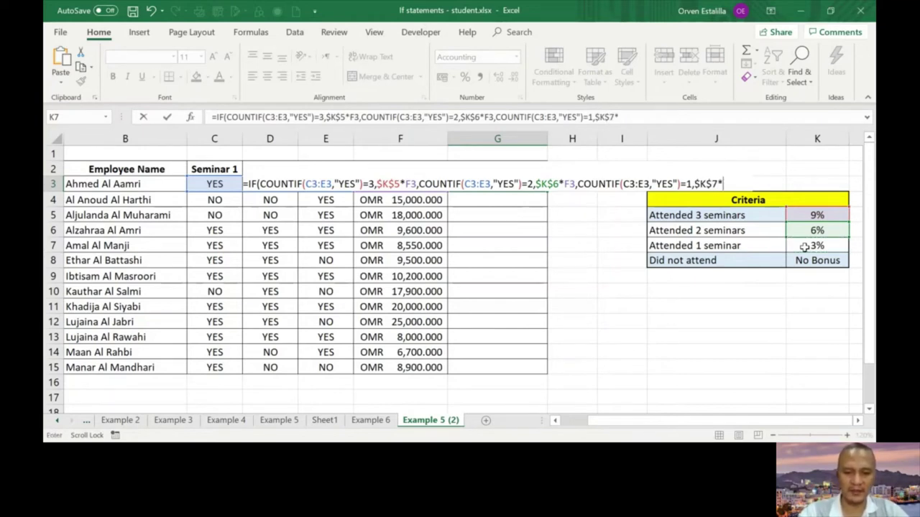
type("F3,")
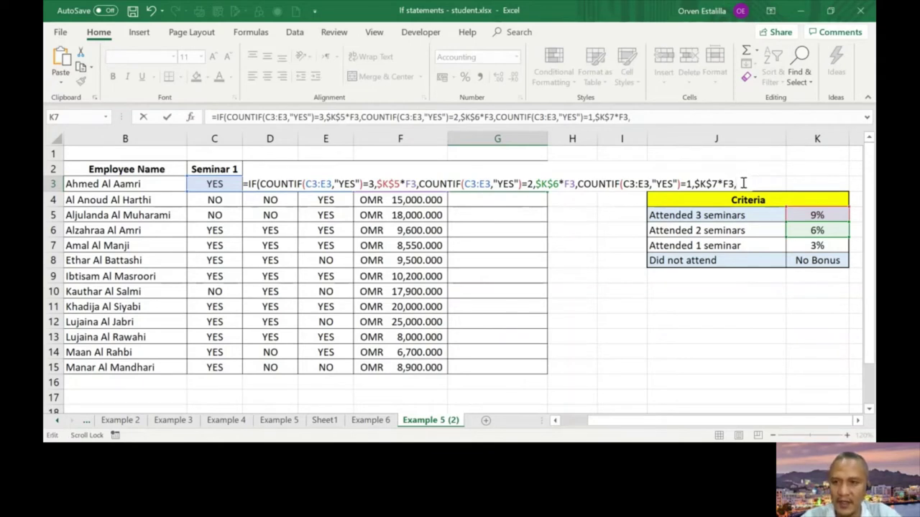
left_click_drag(711, 184, 725, 184)
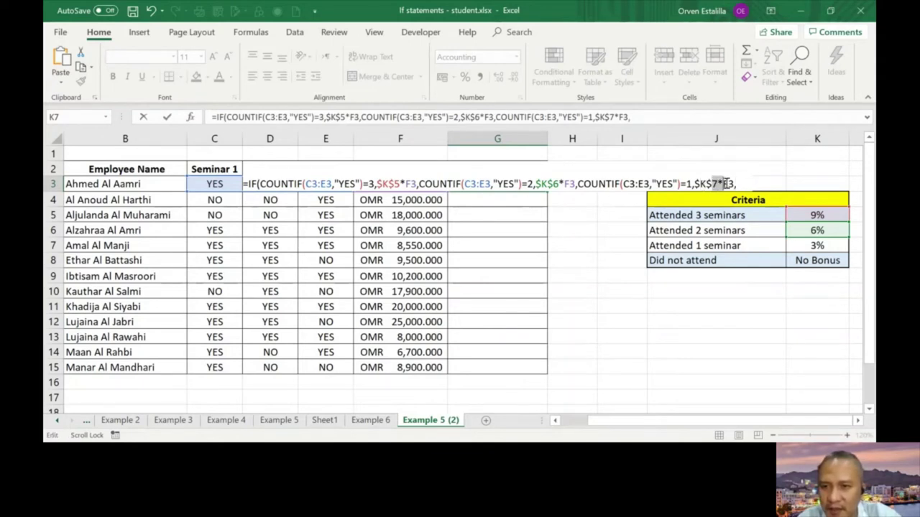
left_click(699, 184)
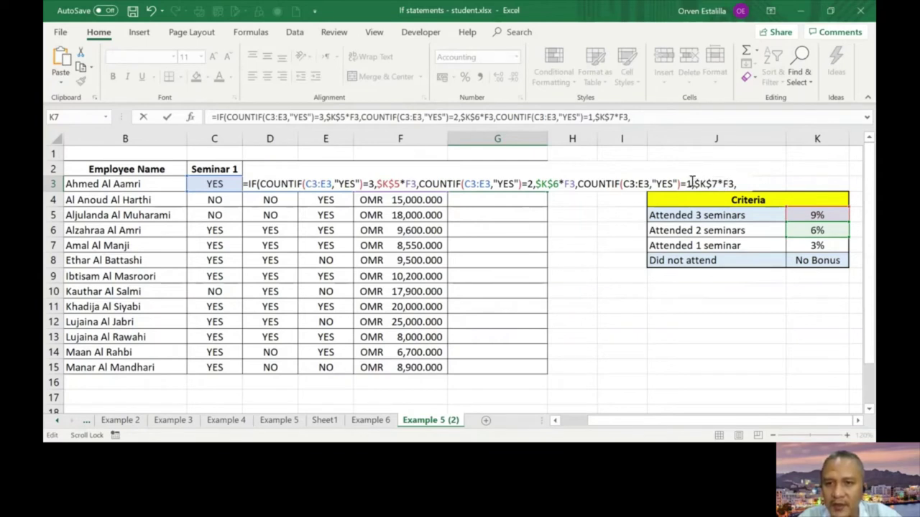
left_click(578, 184)
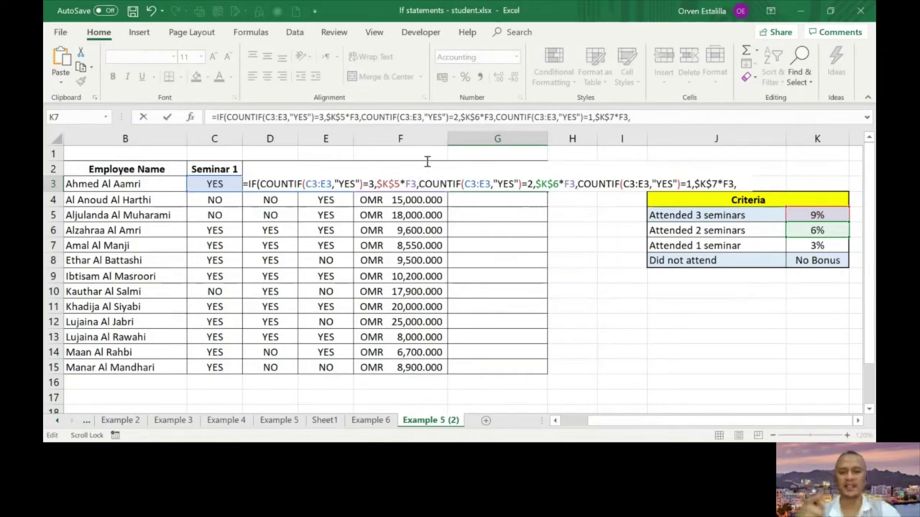
Insert IF( before the second and third tests, add the $K$8 fallback and ))), and commit.
type("IF")
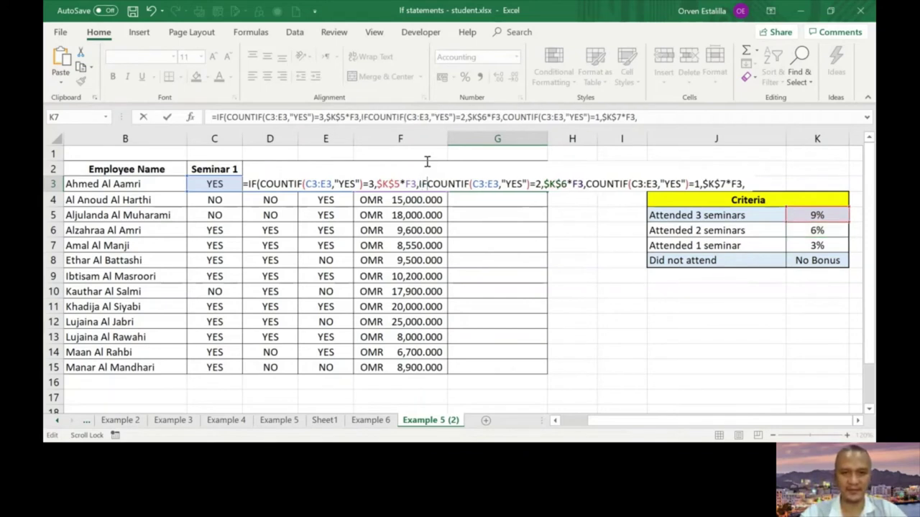
type("(")
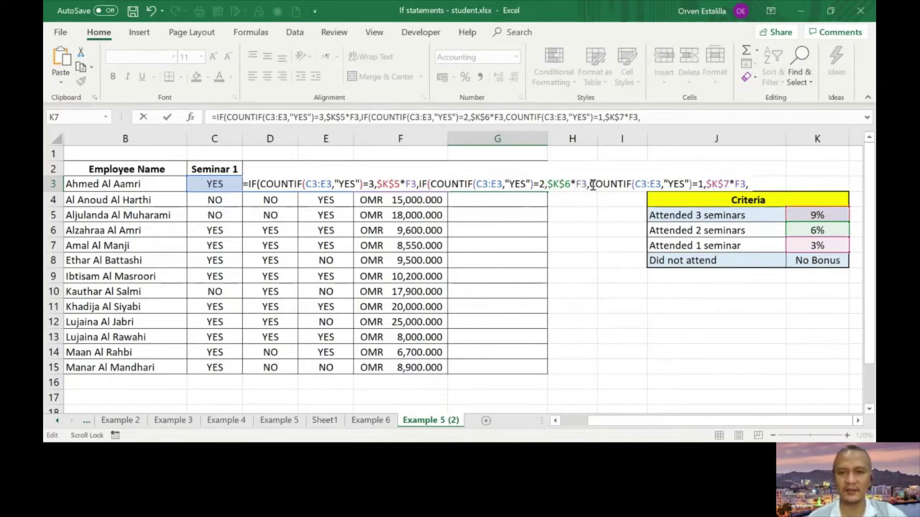
left_click(591, 186)
type("IF")
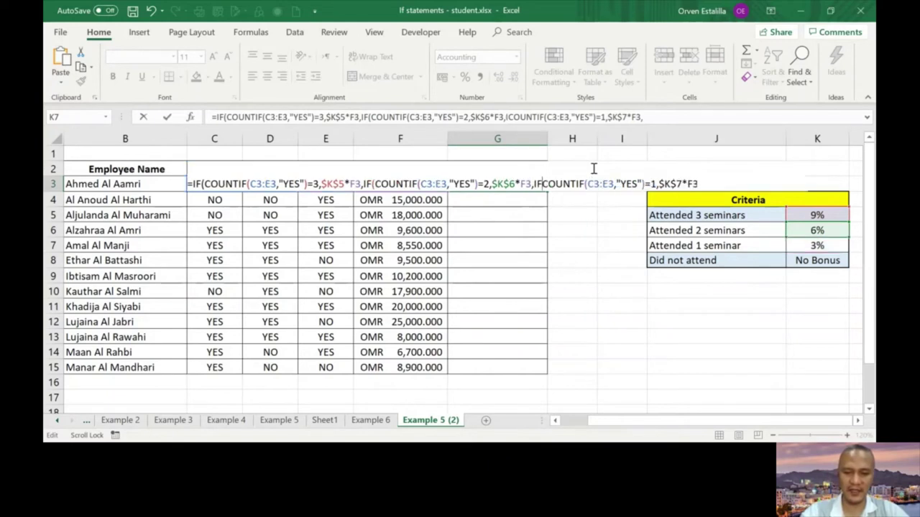
type("(")
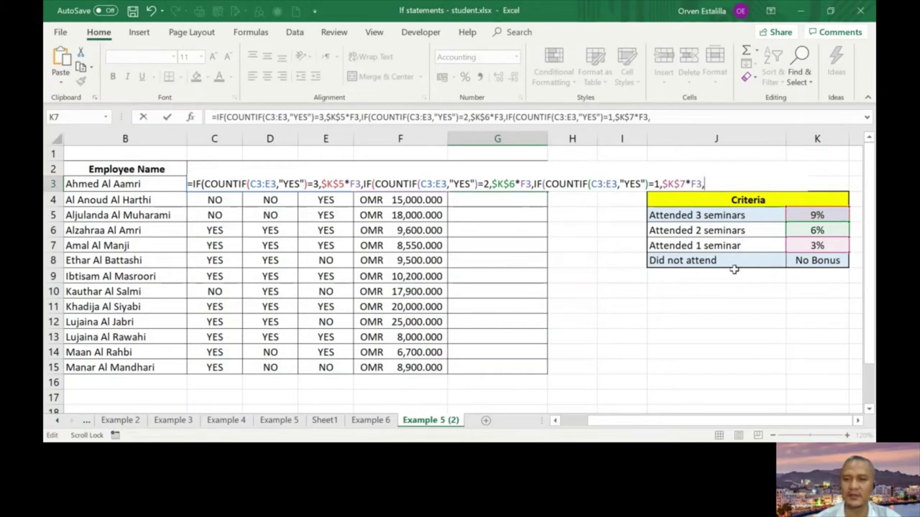
left_click(823, 262)
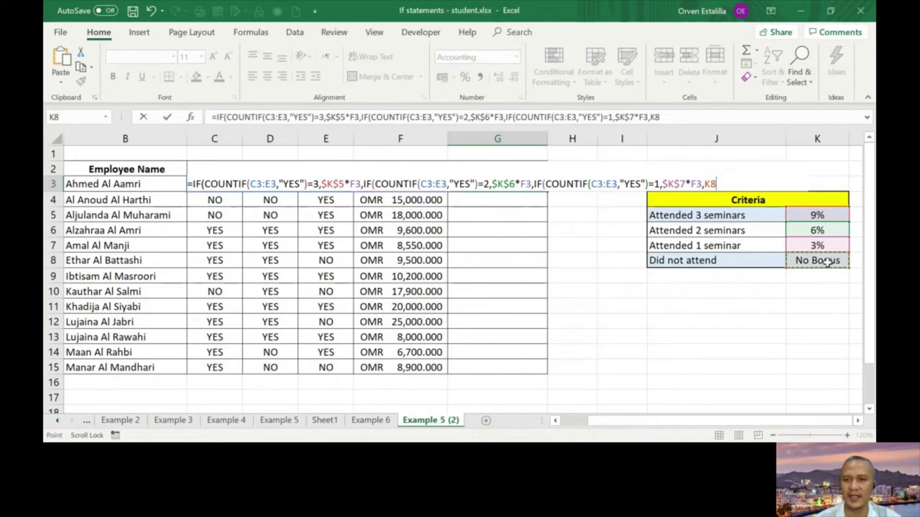
key("F4")
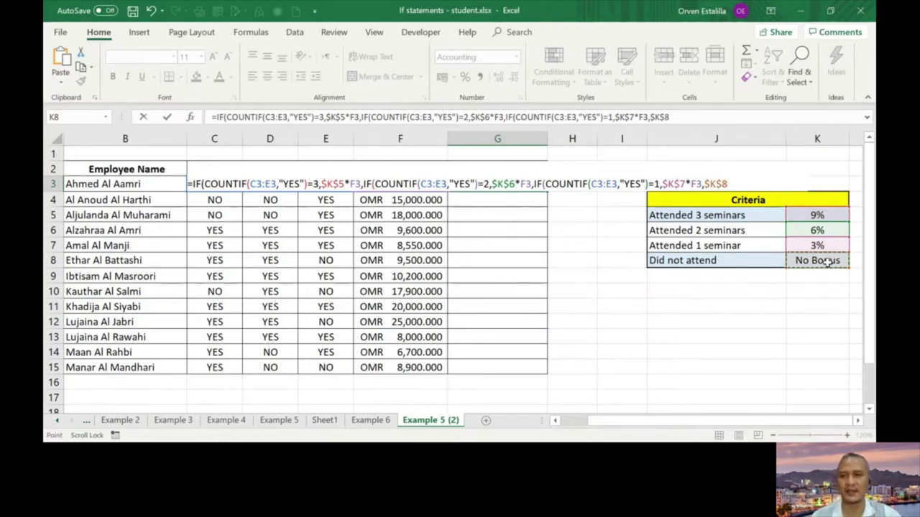
type(")")
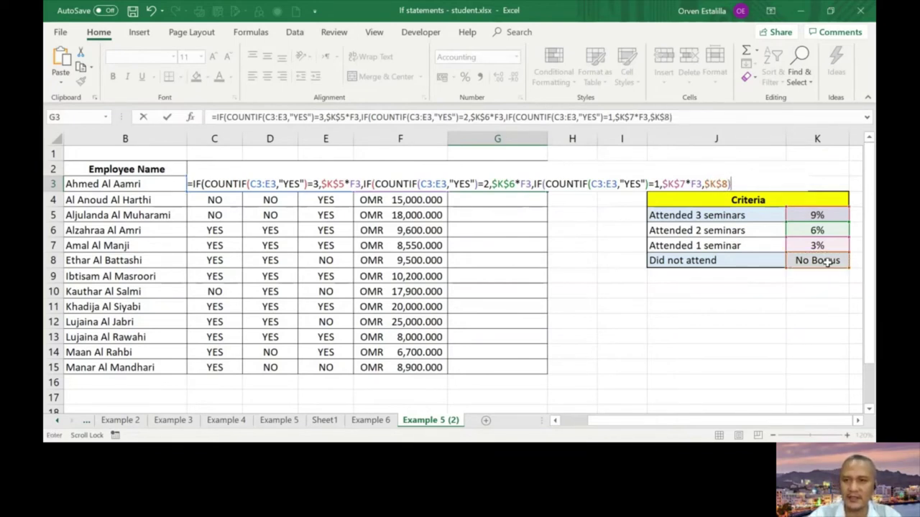
type("))")
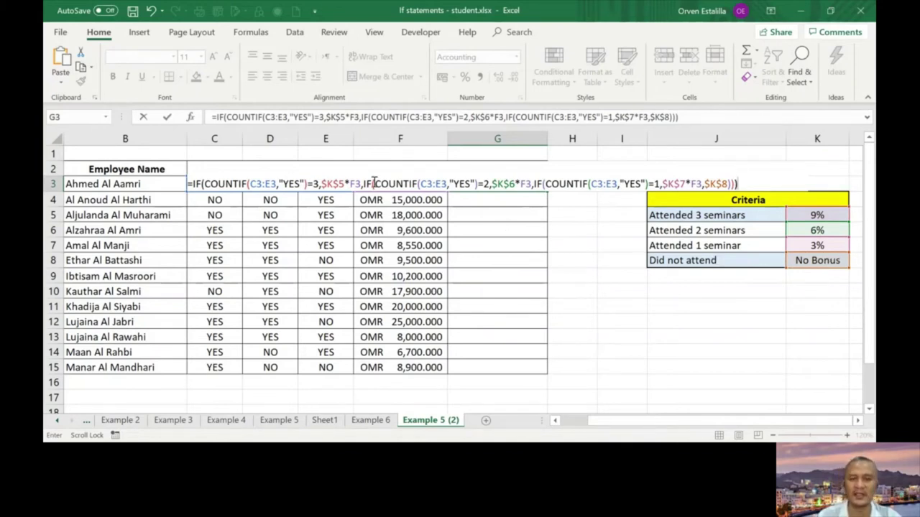
left_click(736, 184)
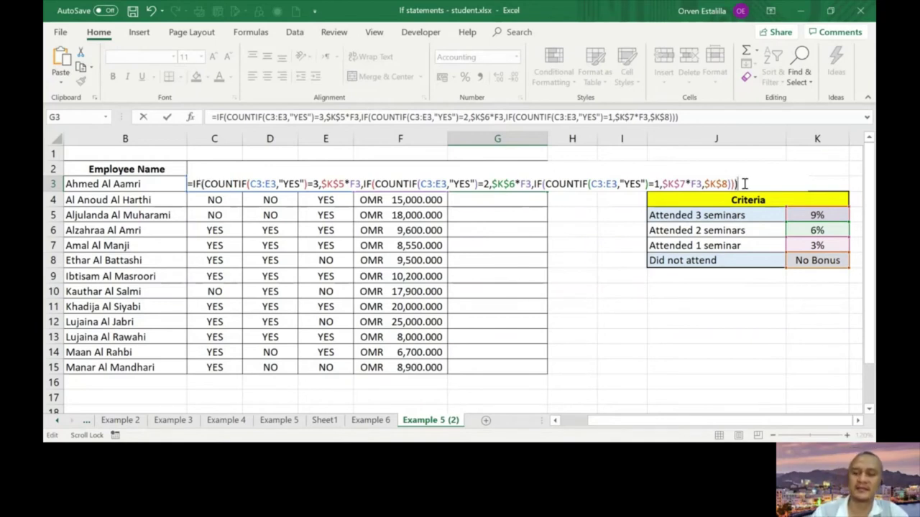
key("Return")
left_click(522, 184)
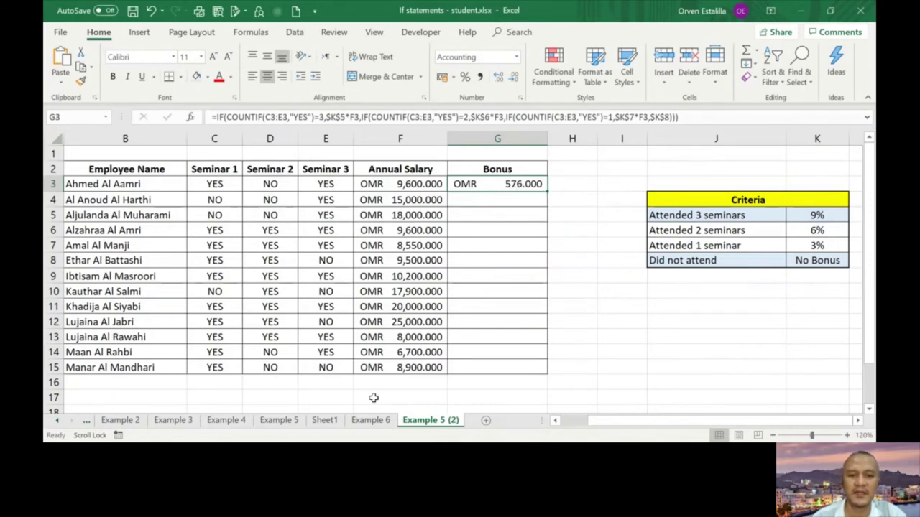
Fill the G3 bonus formula down to G15 and recheck G3's formula.
left_click(279, 420)
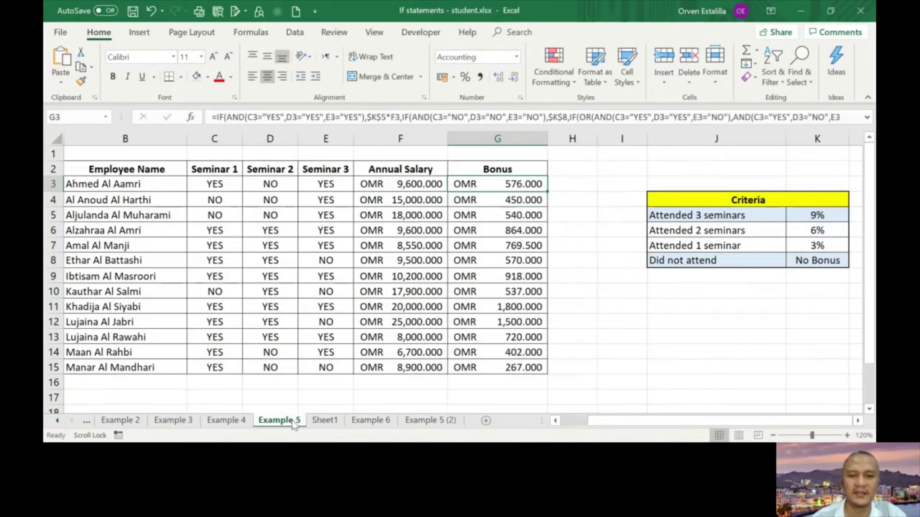
left_click(430, 420)
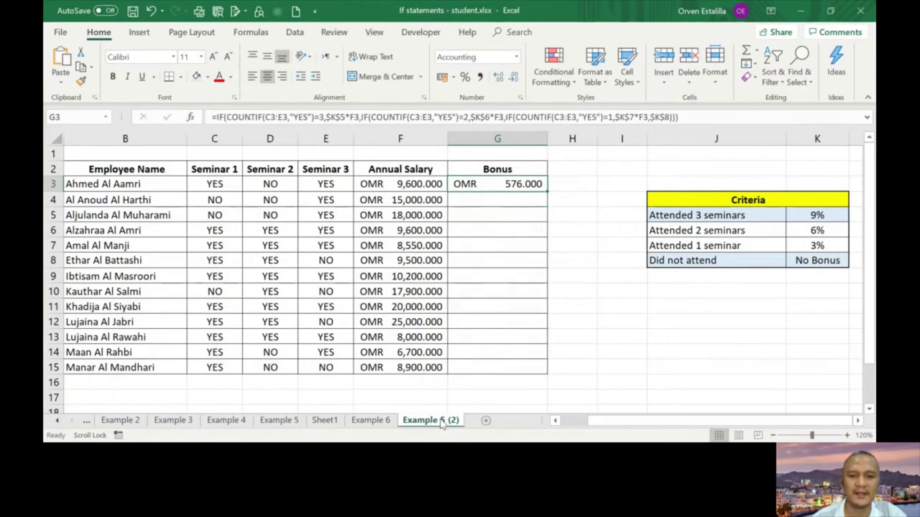
left_click_drag(549, 189, 548, 370)
double_click(507, 184)
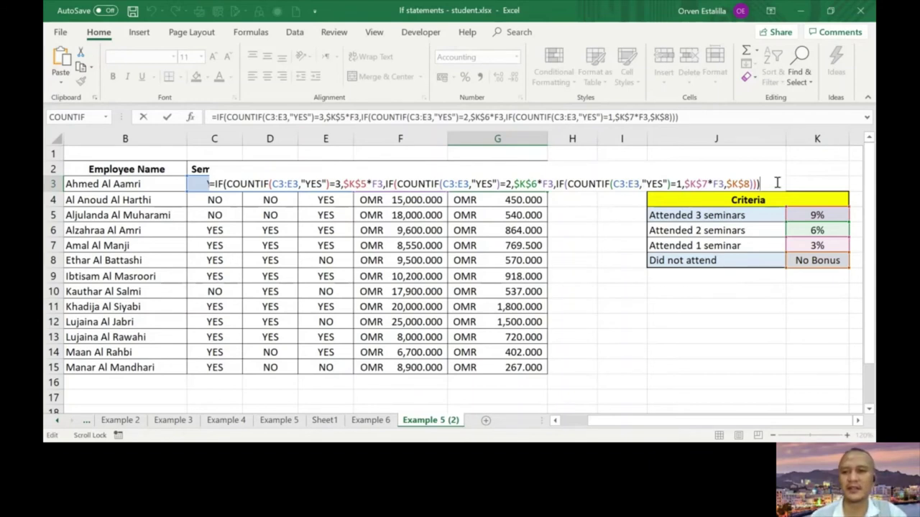
left_click(575, 217)
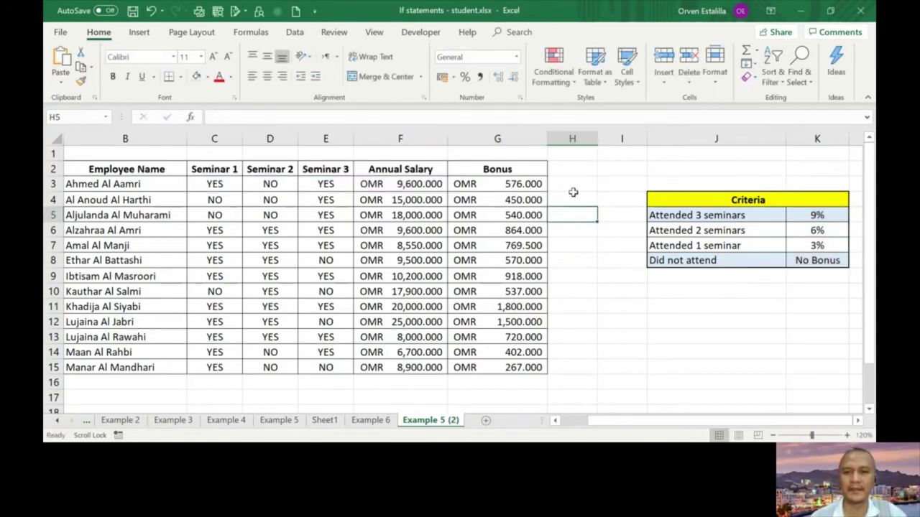
left_click(525, 184)
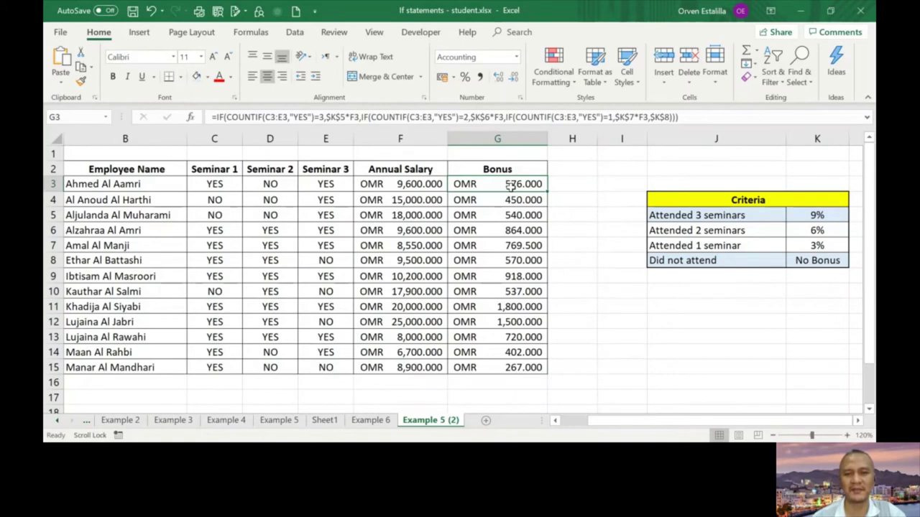
On Example 6, enter Egypt in B4 and Marvel in B5.
left_click(368, 424)
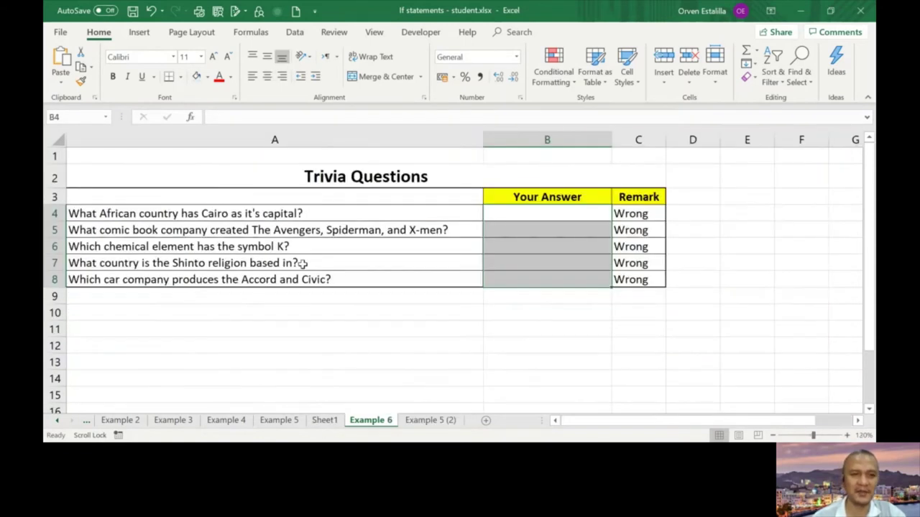
left_click(537, 212)
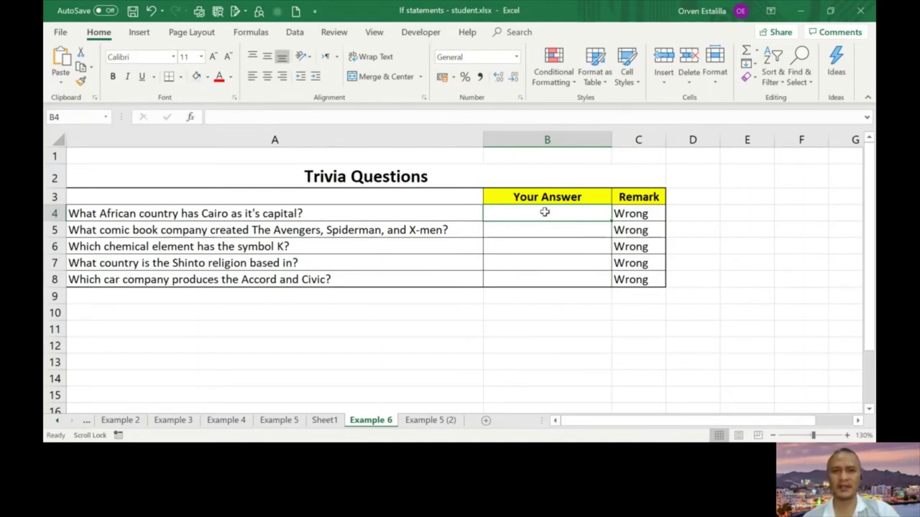
type("eGY")
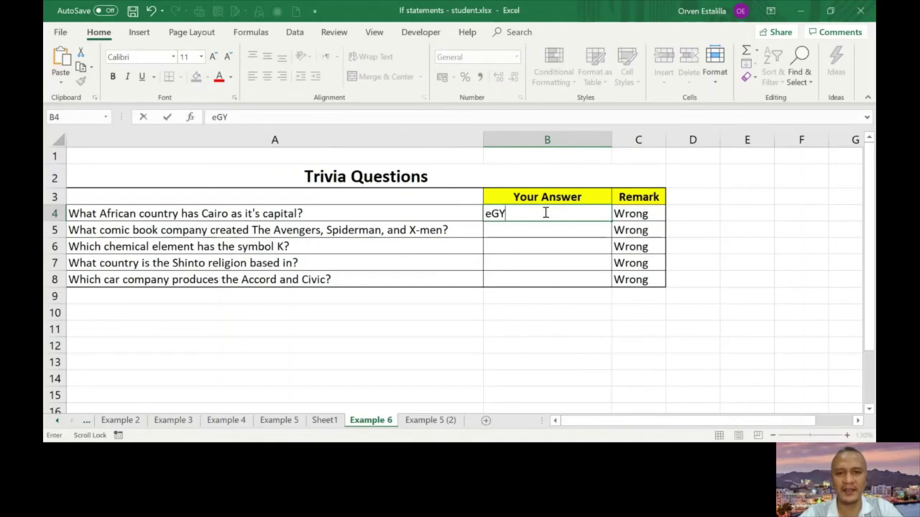
key("BackSpace")
key("BackSpace")
key("BackSpace")
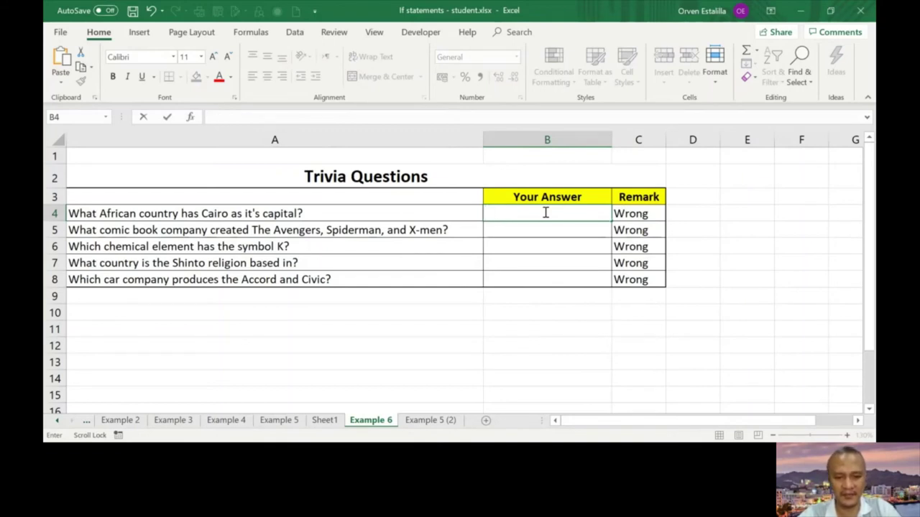
type("Egypt")
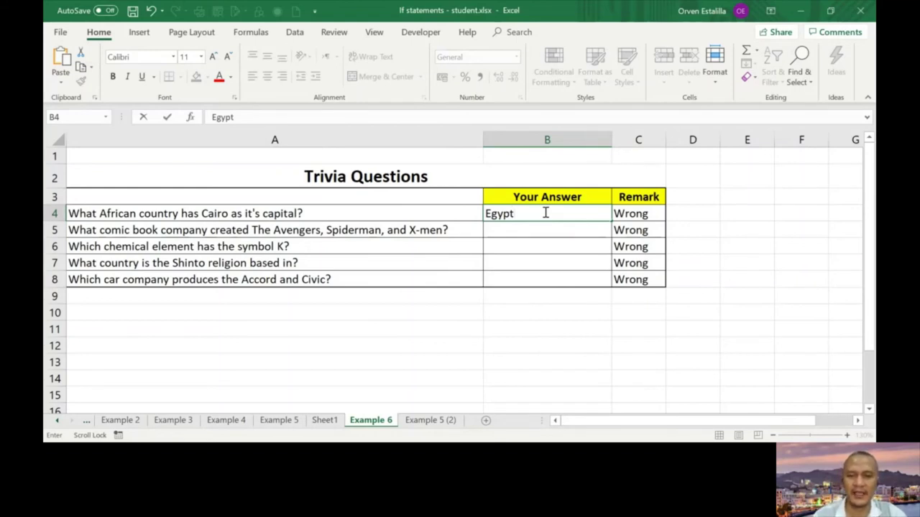
scroll(546, 213, "down", 1)
key("Return")
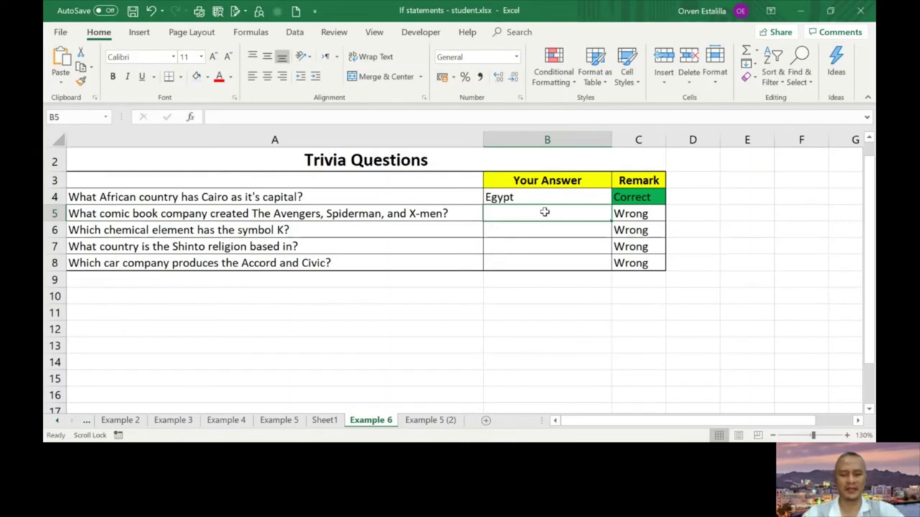
type("Marvel")
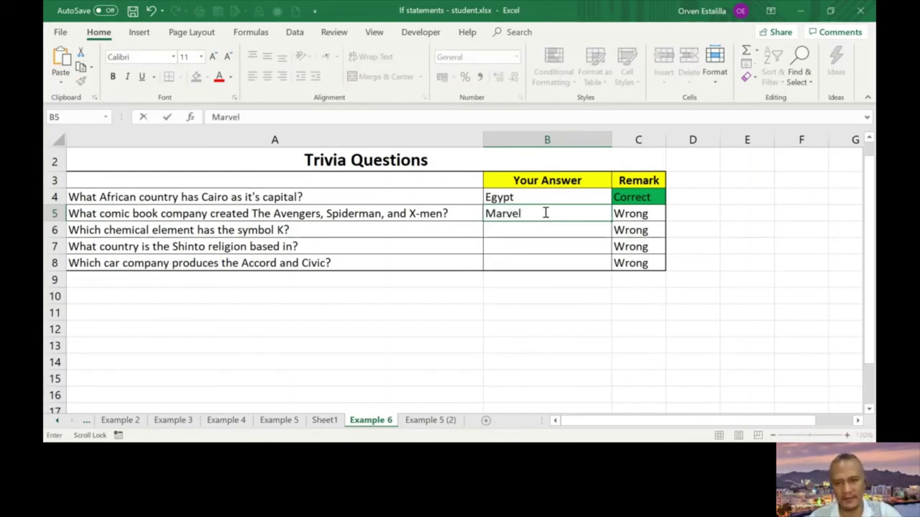
scroll(547, 212, "down", 1)
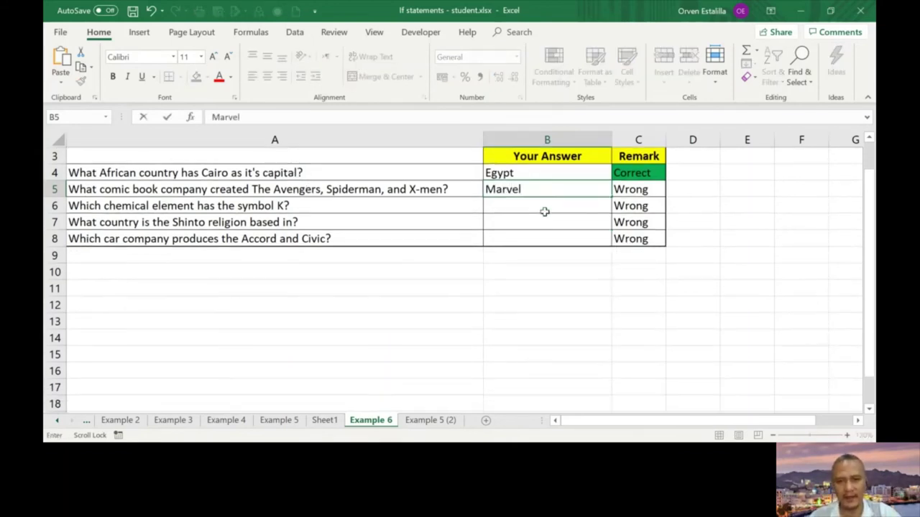
key("Return")
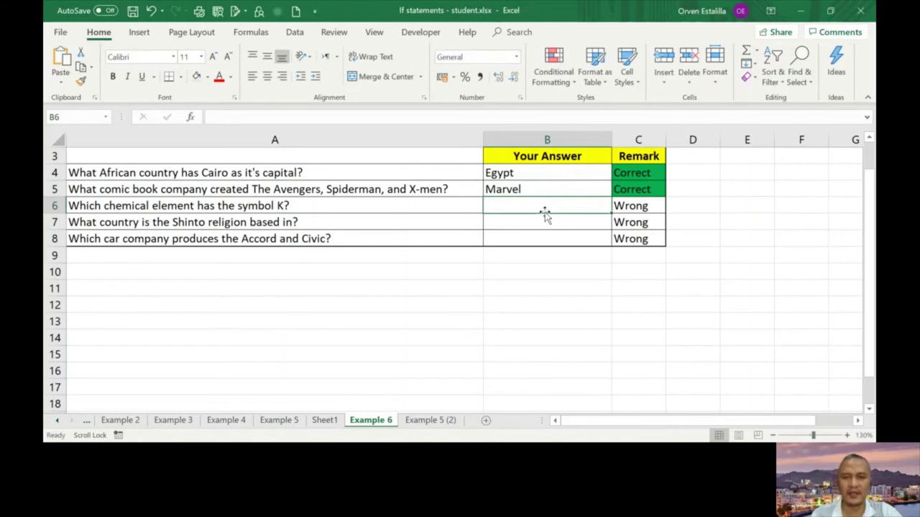
Inspect the IF remark formulas in C4 and C7 without changing them.
double_click(635, 171)
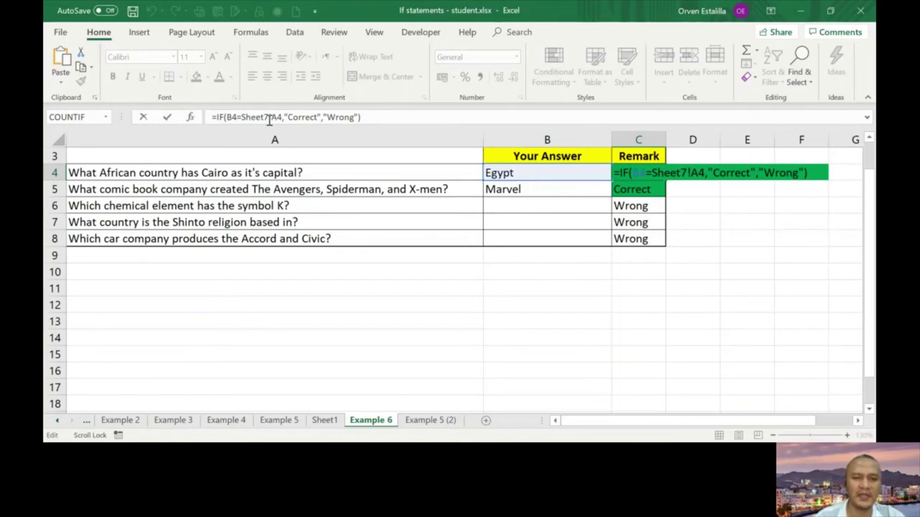
left_click(363, 117)
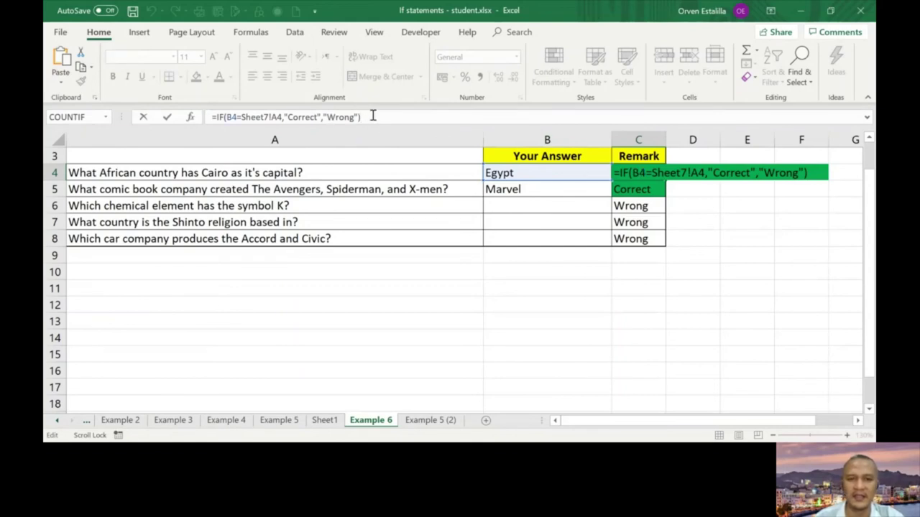
left_click(639, 224)
double_click(638, 223)
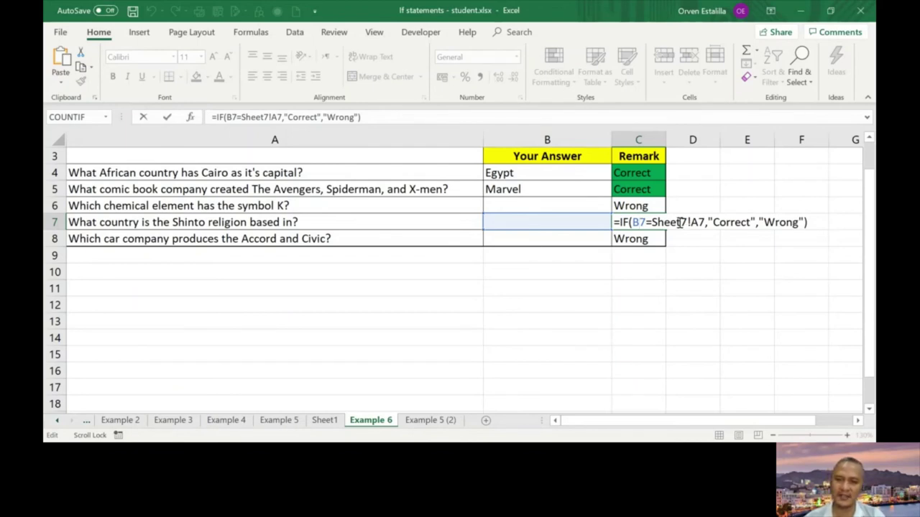
left_click(497, 361)
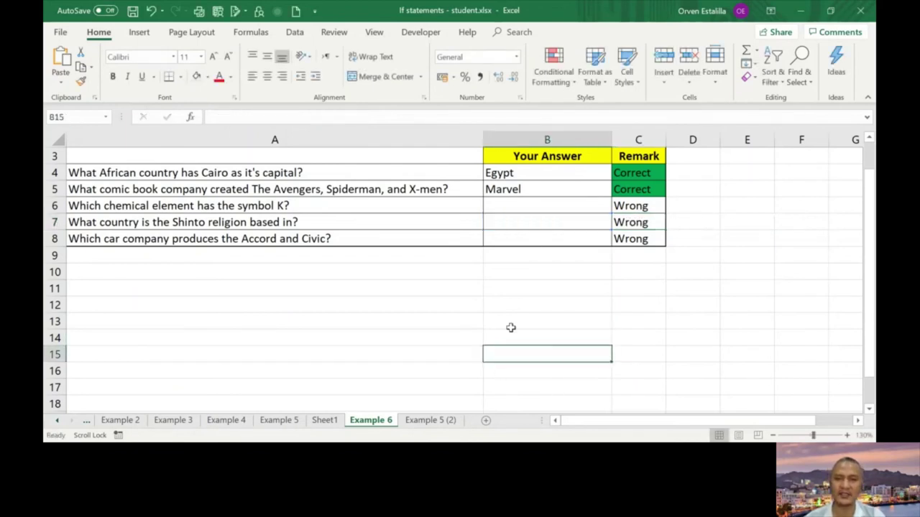
Unhide Sheet7, review its answer list in A4:A8, and return to Example 6.
right_click(386, 426)
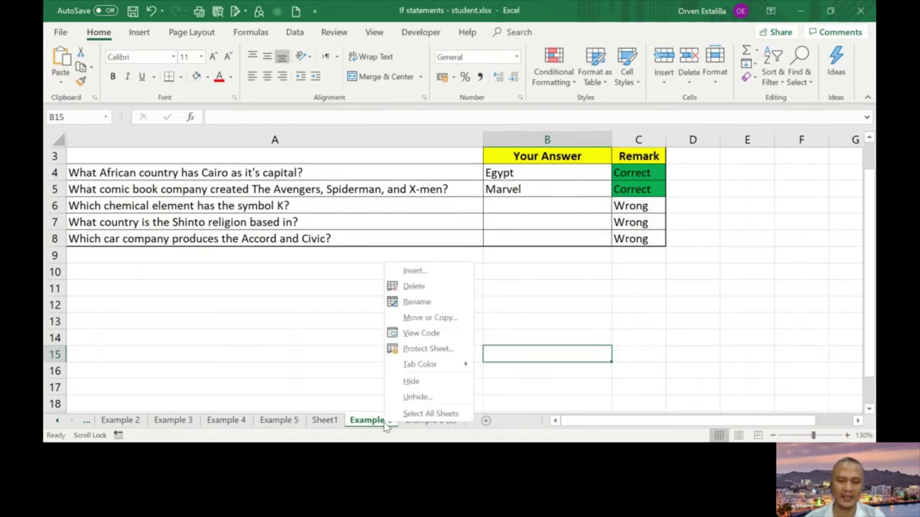
left_click(414, 398)
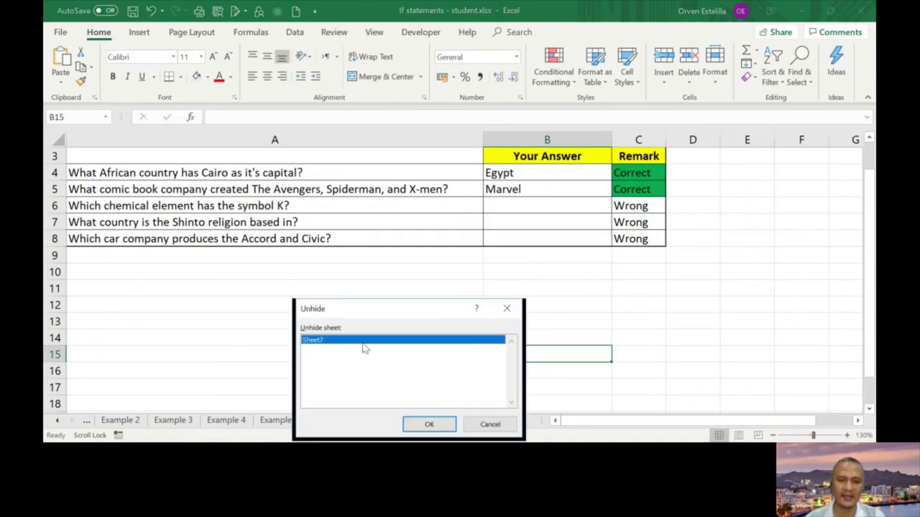
left_click(443, 424)
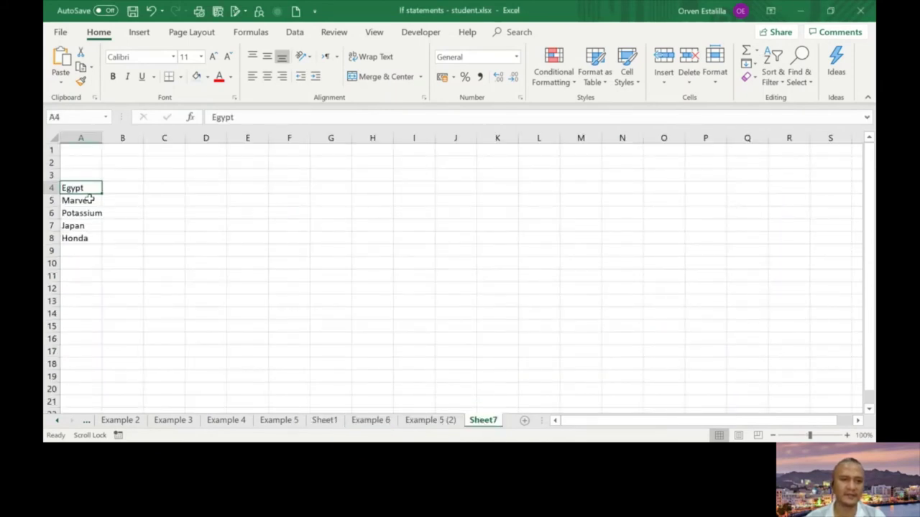
left_click_drag(81, 188, 84, 229)
left_click(383, 426)
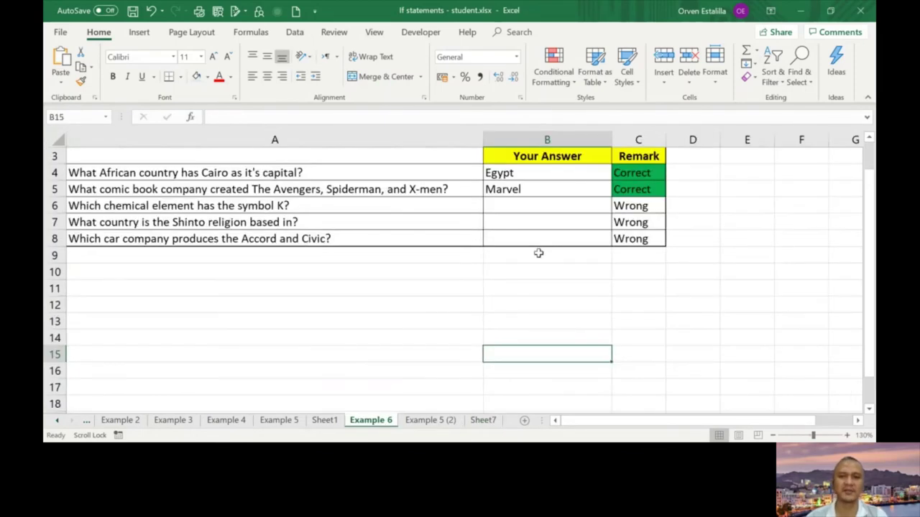
Enter the answers Potassium, Japan and Honda in B6, B7 and B8.
left_click(525, 206)
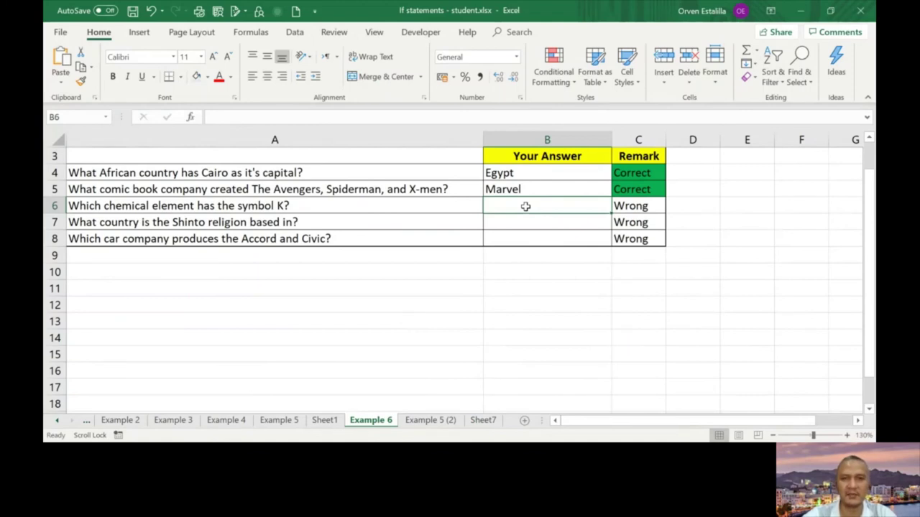
type("P")
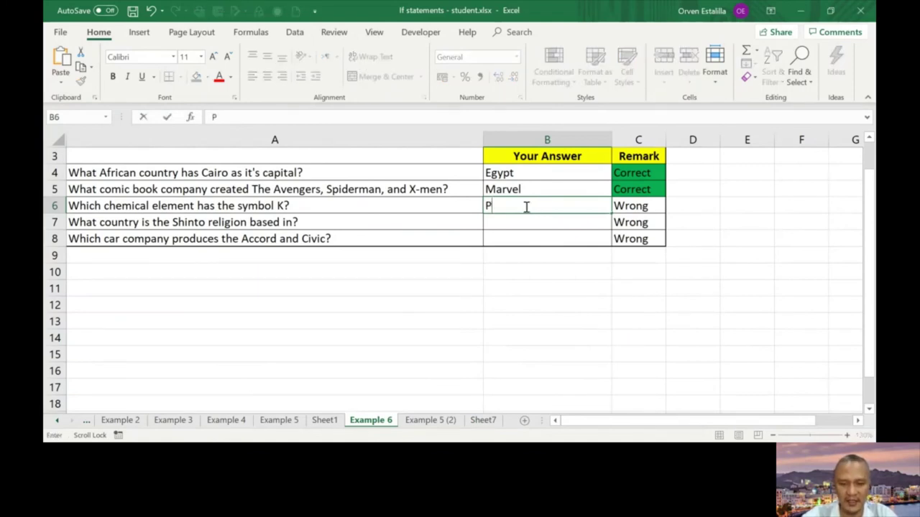
type("otassium")
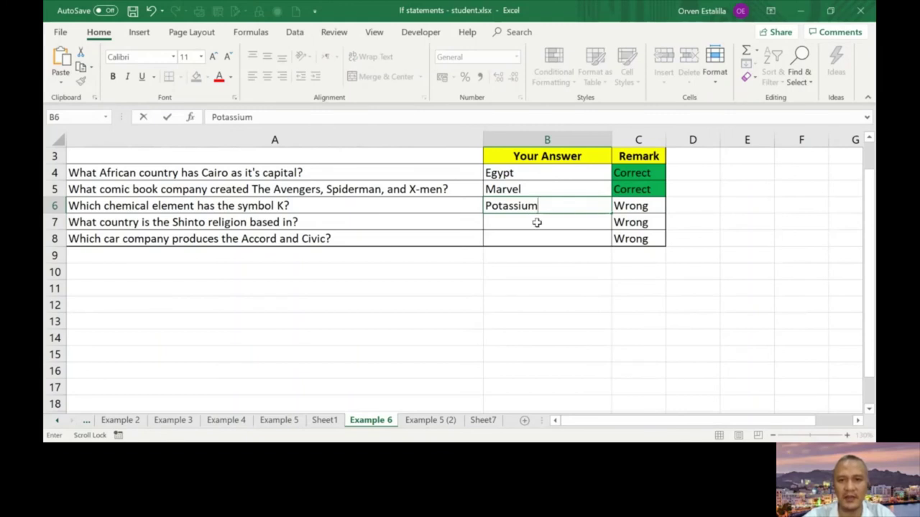
key("Return")
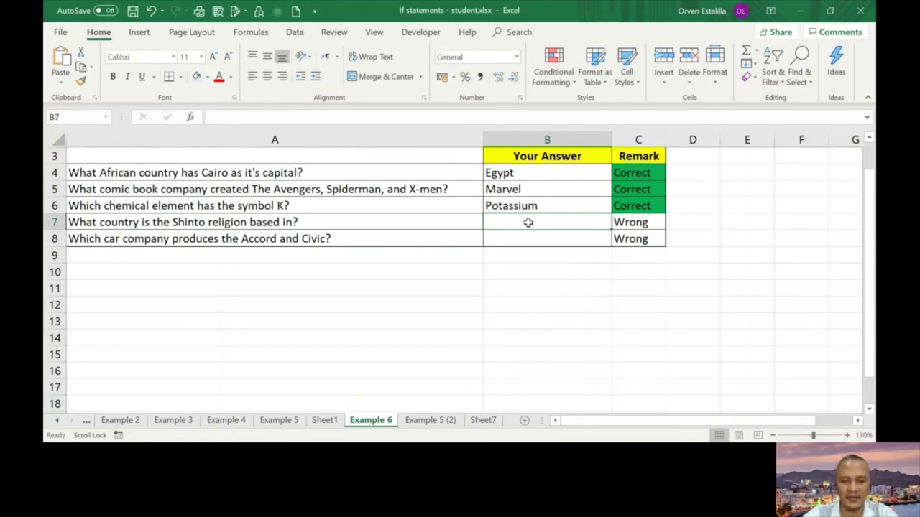
type("Japan")
key("Return")
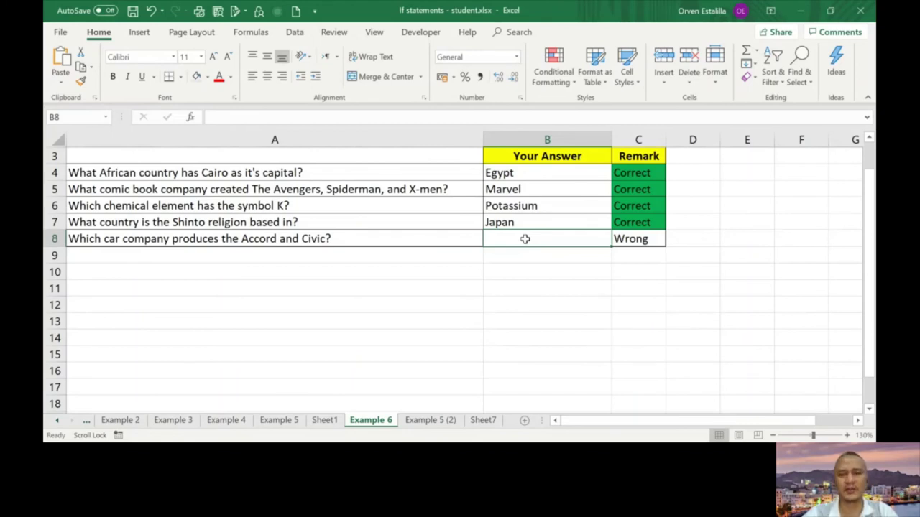
type("Honda")
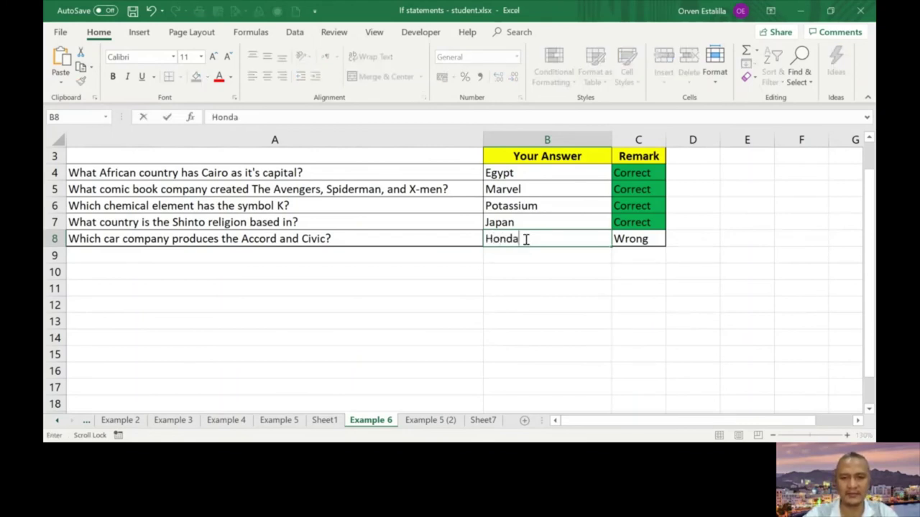
key("Return")
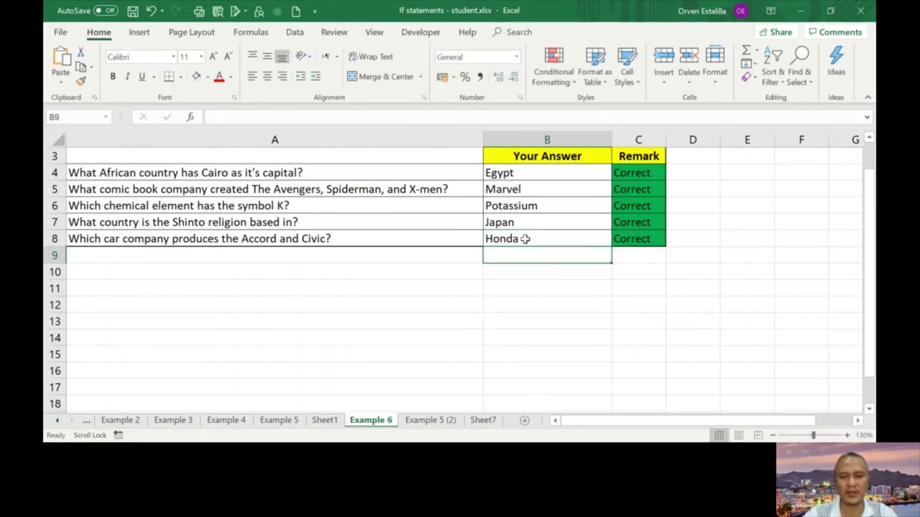
Switch to Sheet7 and select the stored answers Egypt through Honda in A4:A8.
left_click(483, 420)
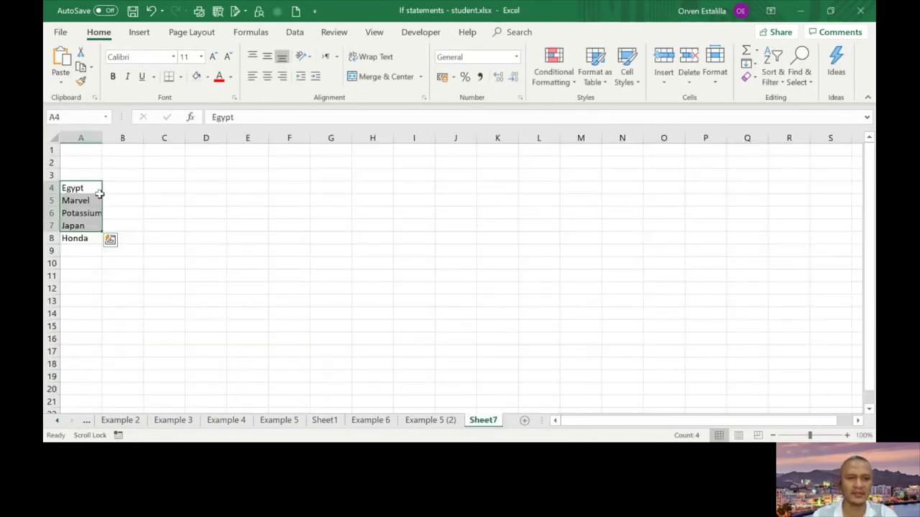
left_click_drag(94, 189, 86, 234)
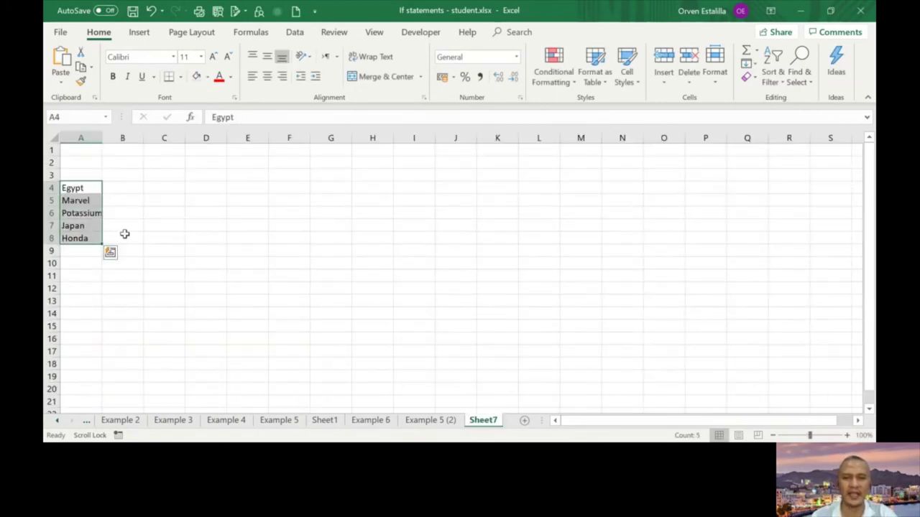